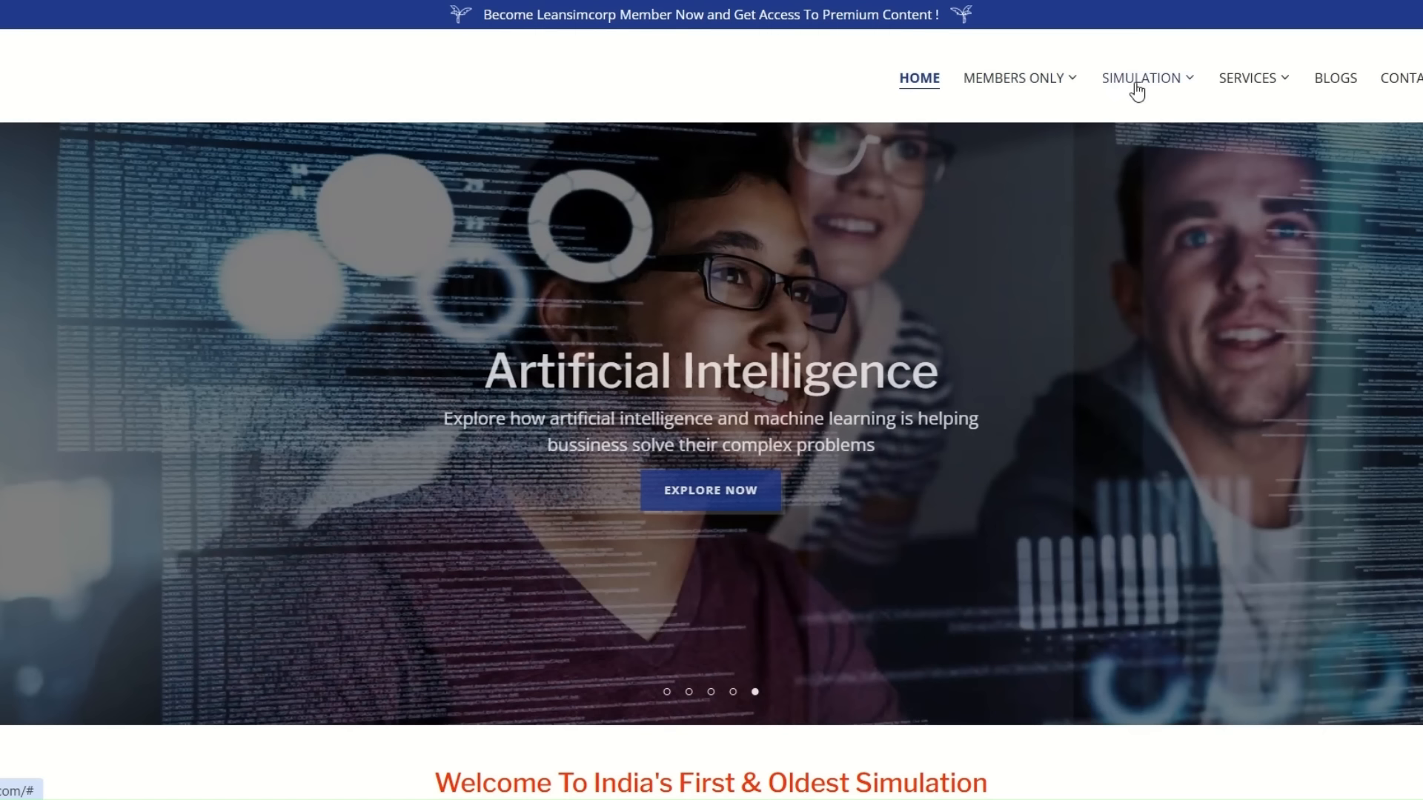
Open the FlexSim Simulation Solutions page and then the Member Home page of the LeanSimCorp website.
mouse_move(1139, 95)
click(1153, 123)
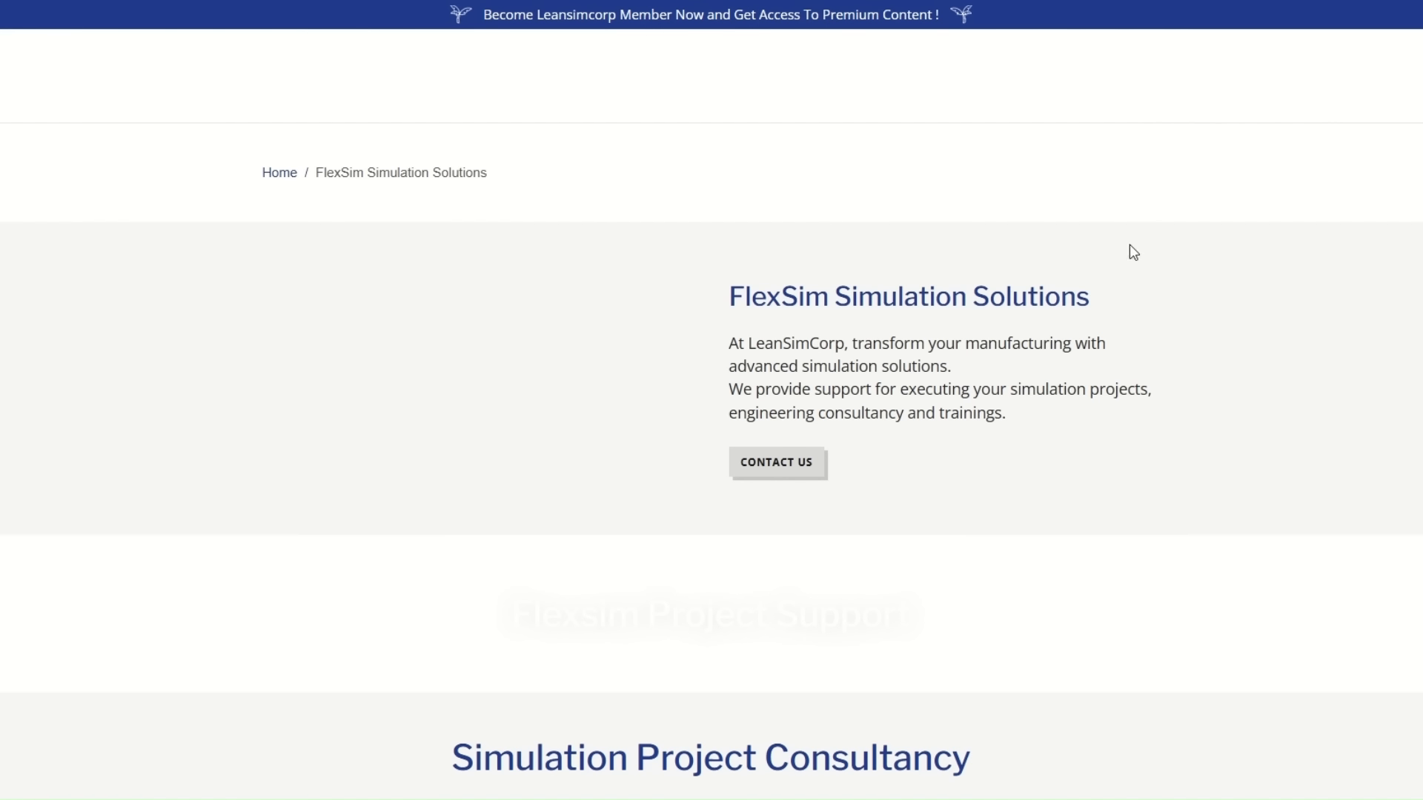
mouse_move(1048, 79)
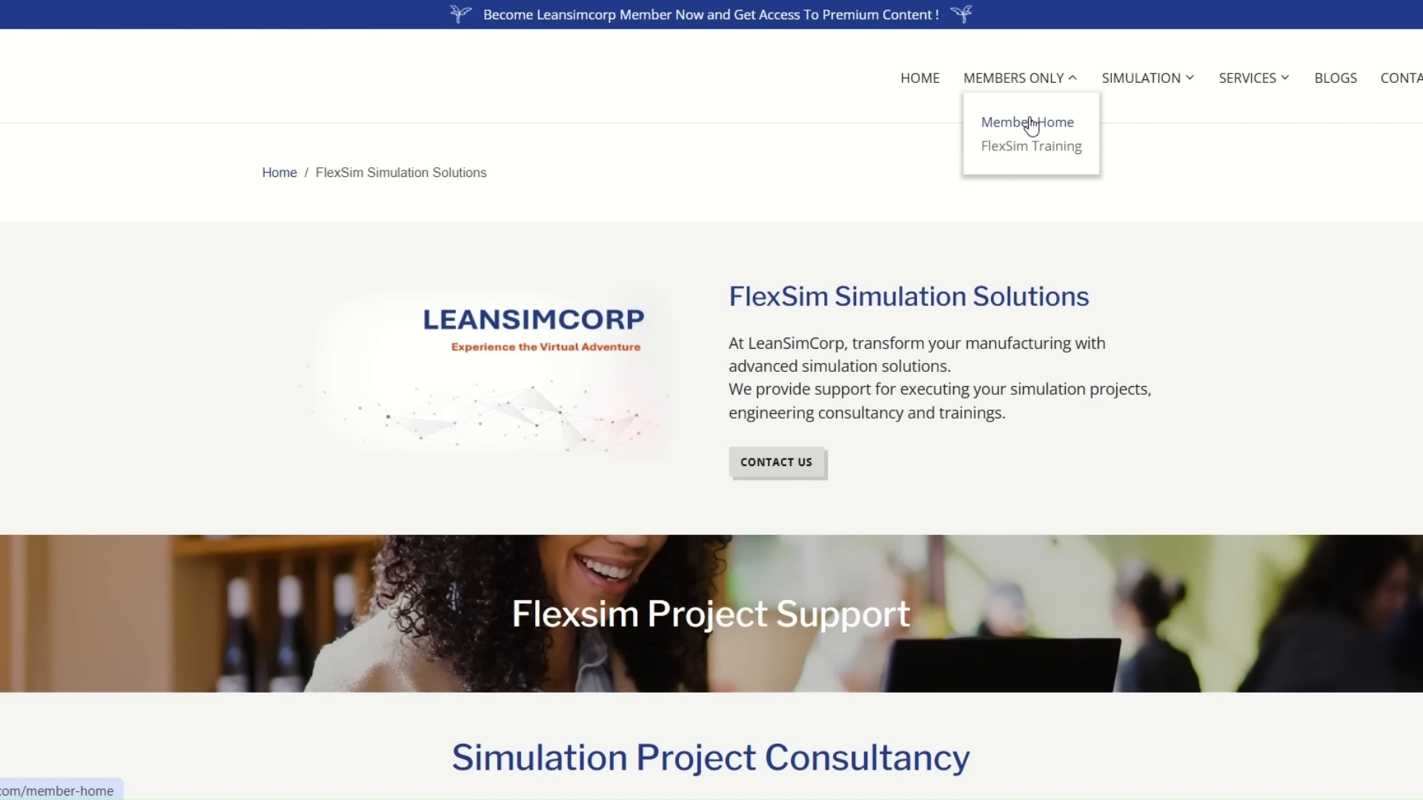
click(1031, 126)
Scroll through the member benefits on the Member Home page and return to the home page.
scroll(1062, 313, down, 6)
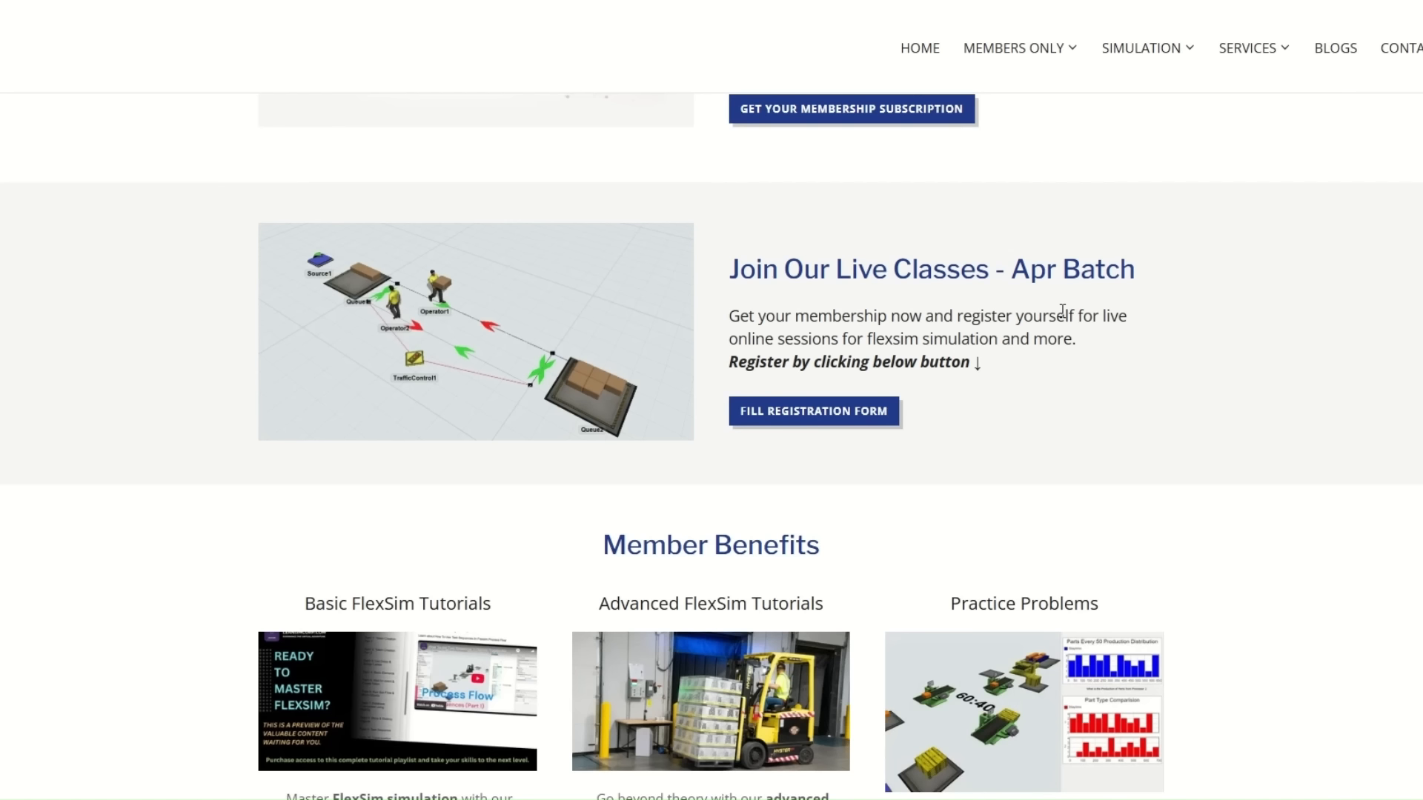
scroll(1060, 311, down, 3)
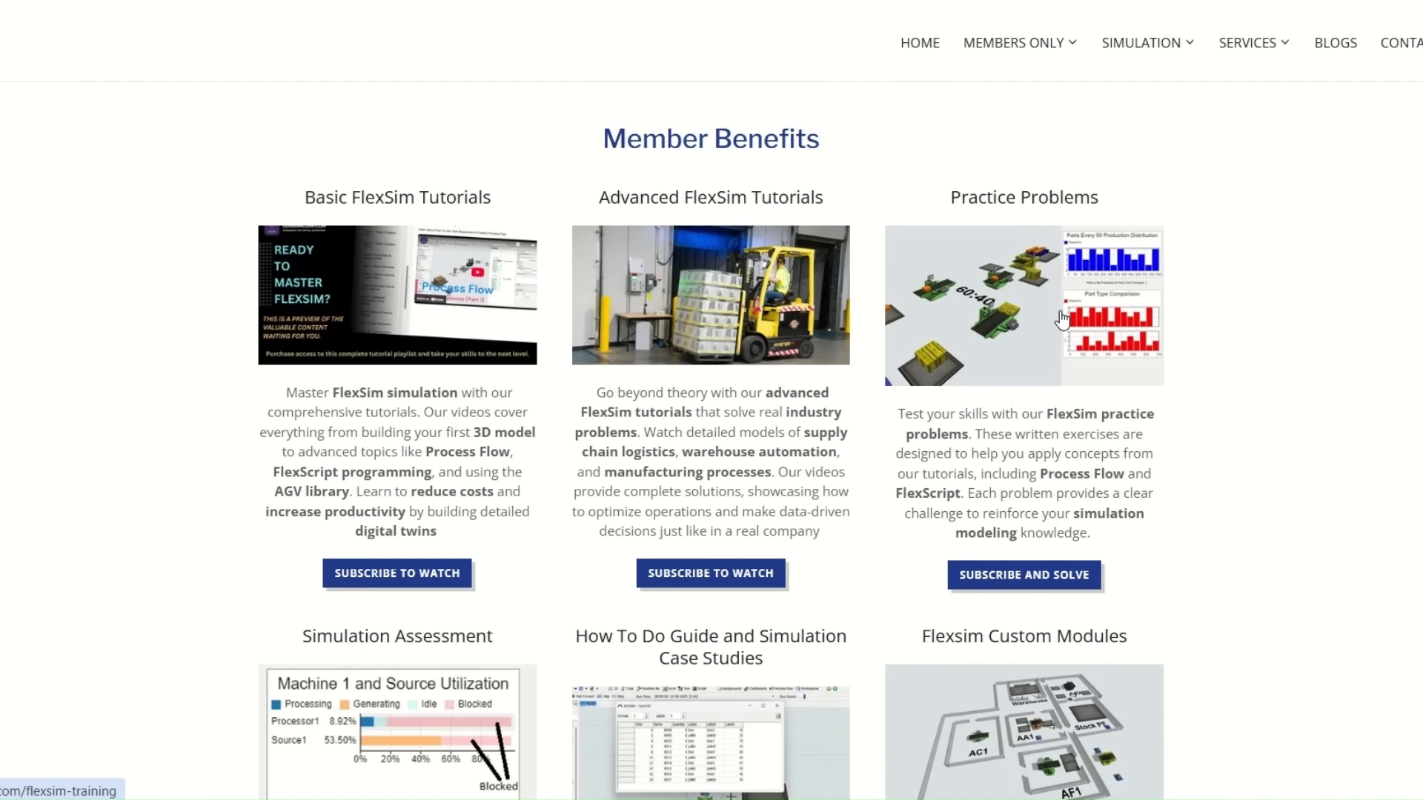
scroll(1062, 319, down, 12)
scroll(1061, 318, up, 10)
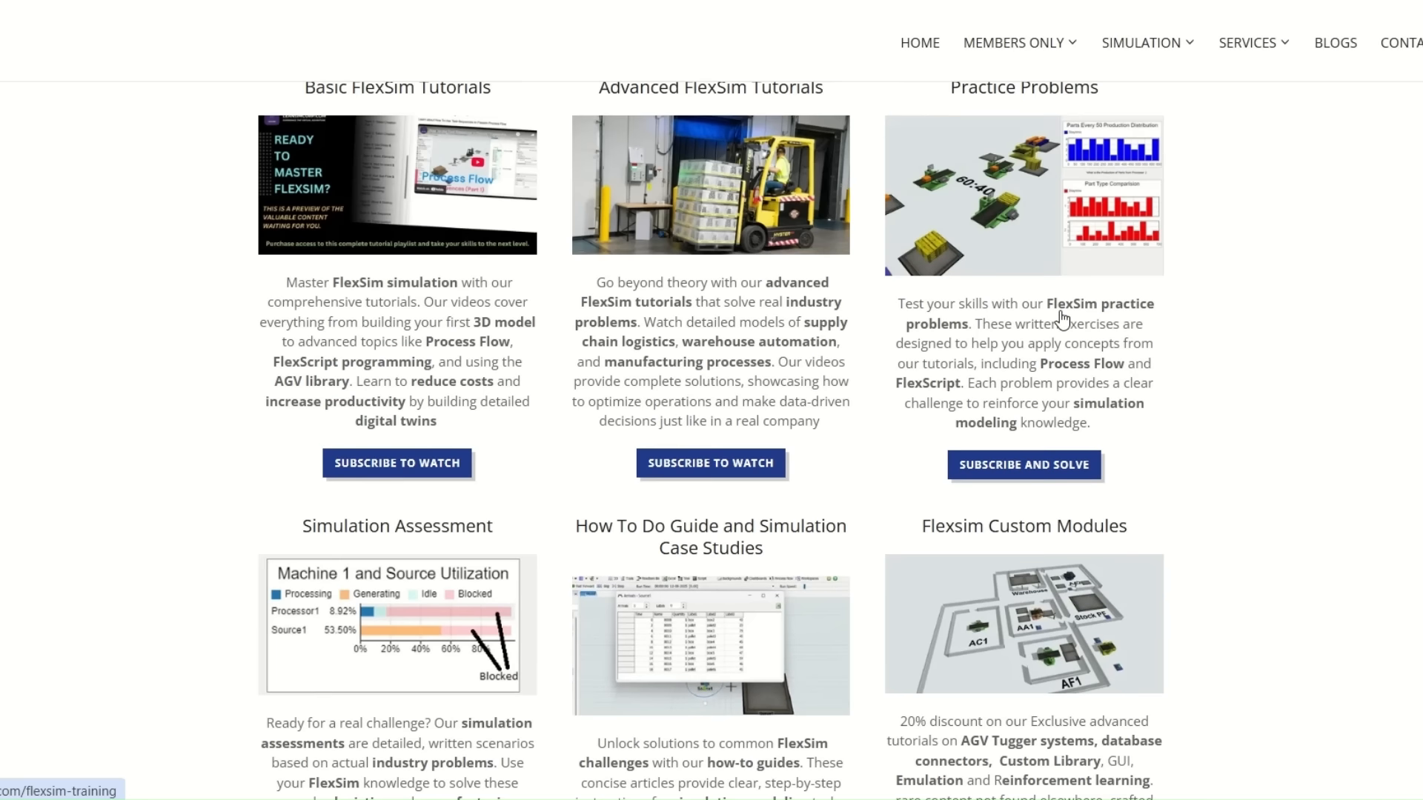
scroll(1062, 319, up, 12)
click(921, 80)
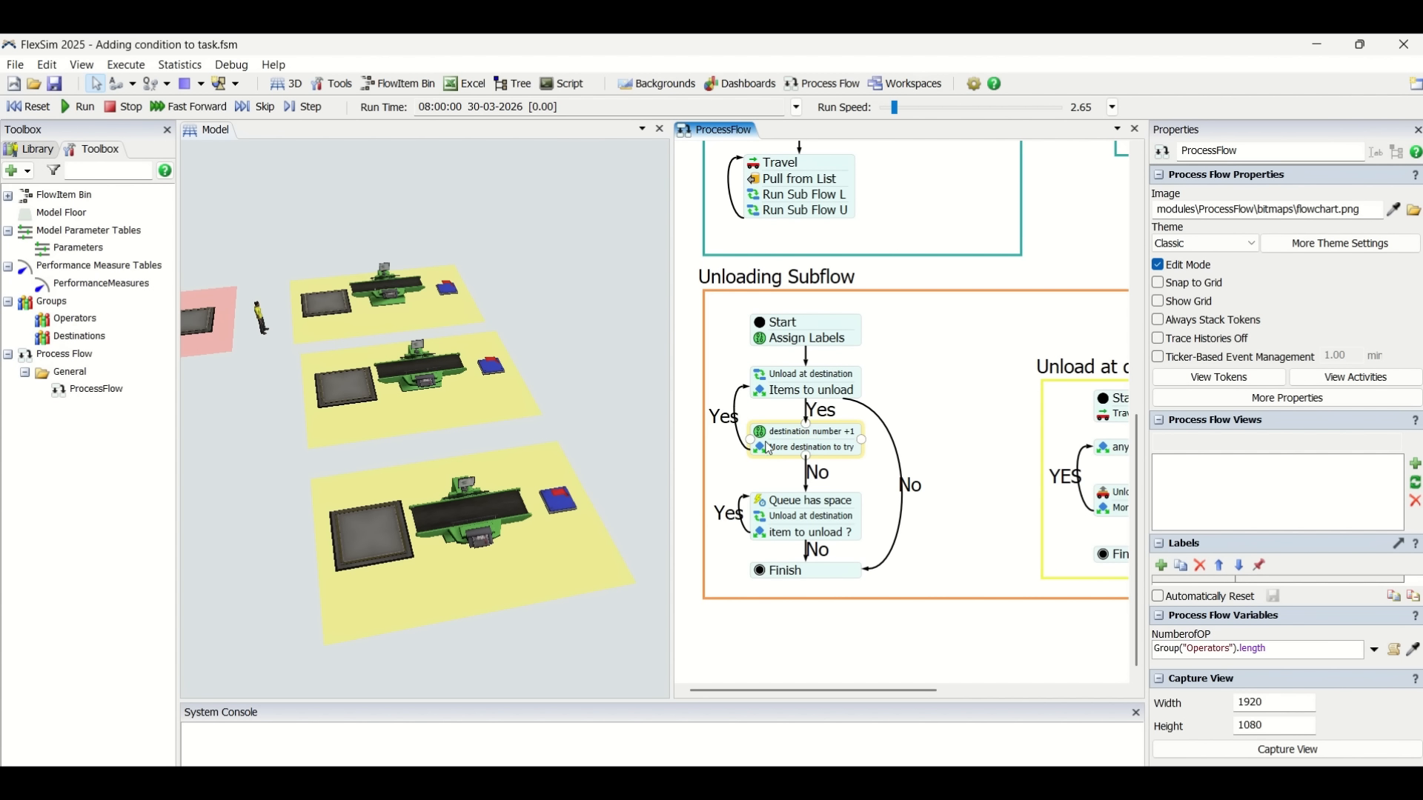
Inspect the condition expression of the 'More destination to try' decide activity in the Unloading Subflow.
double_click(762, 453)
click(982, 510)
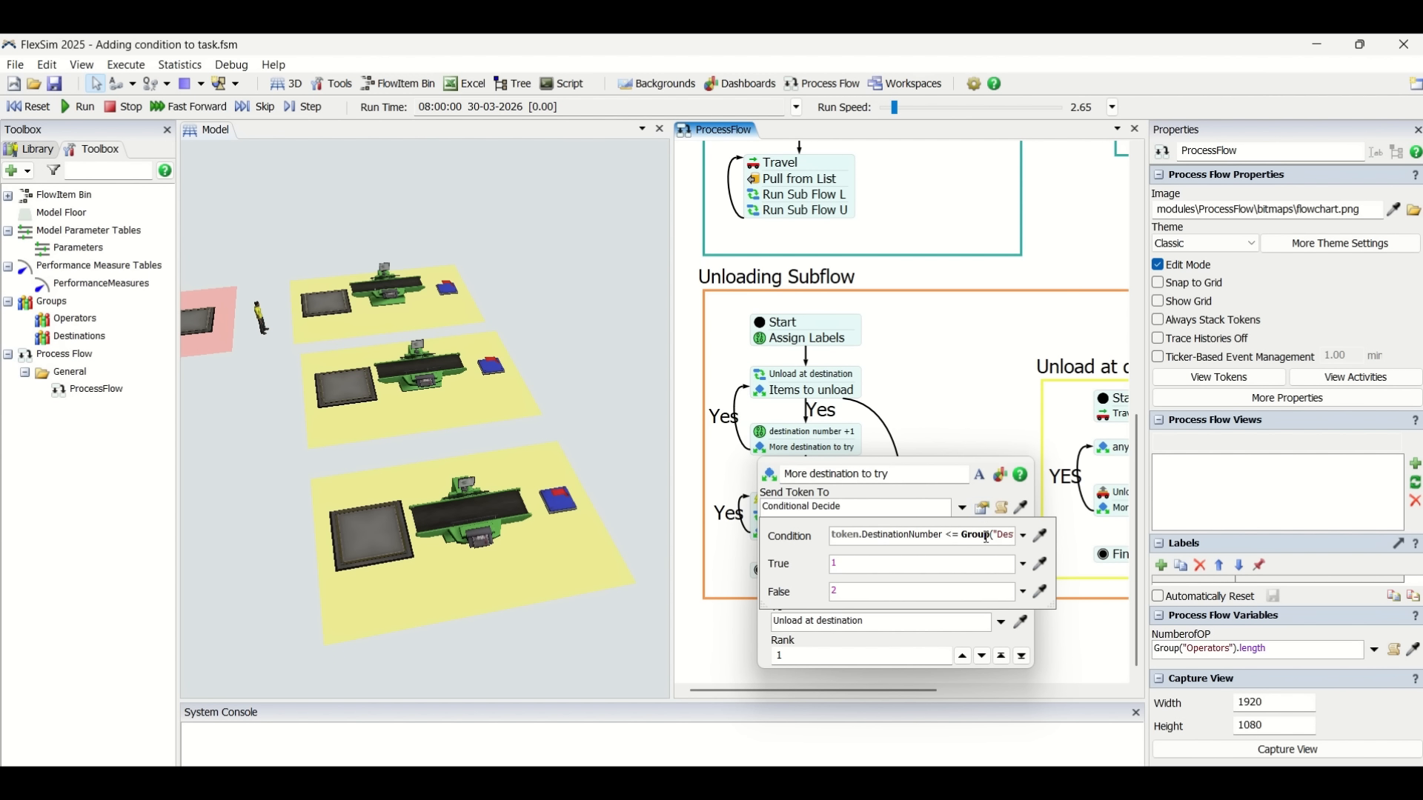
drag(986, 532, 800, 532)
double_click(896, 536)
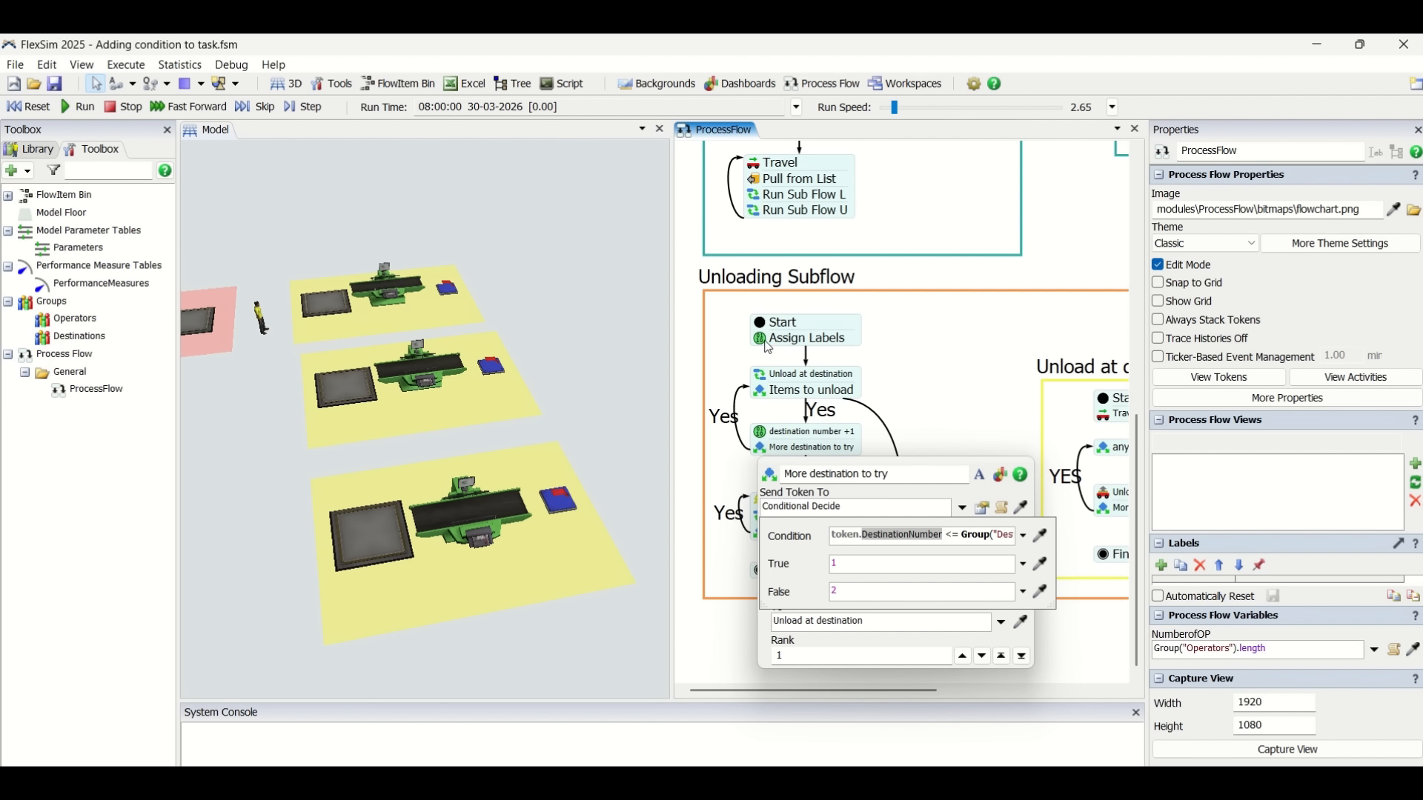
drag(944, 536, 1012, 544)
click(1009, 541)
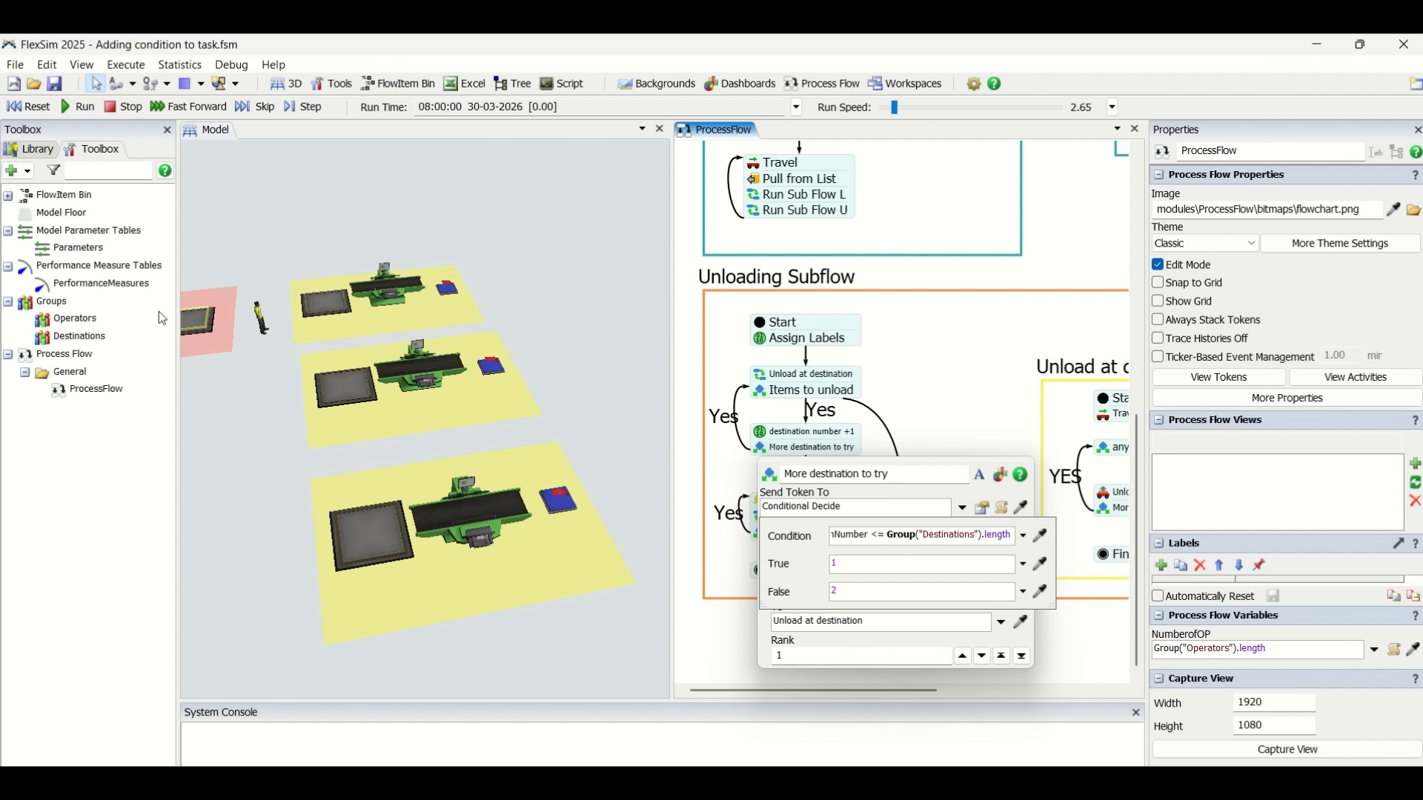
drag(866, 531, 775, 541)
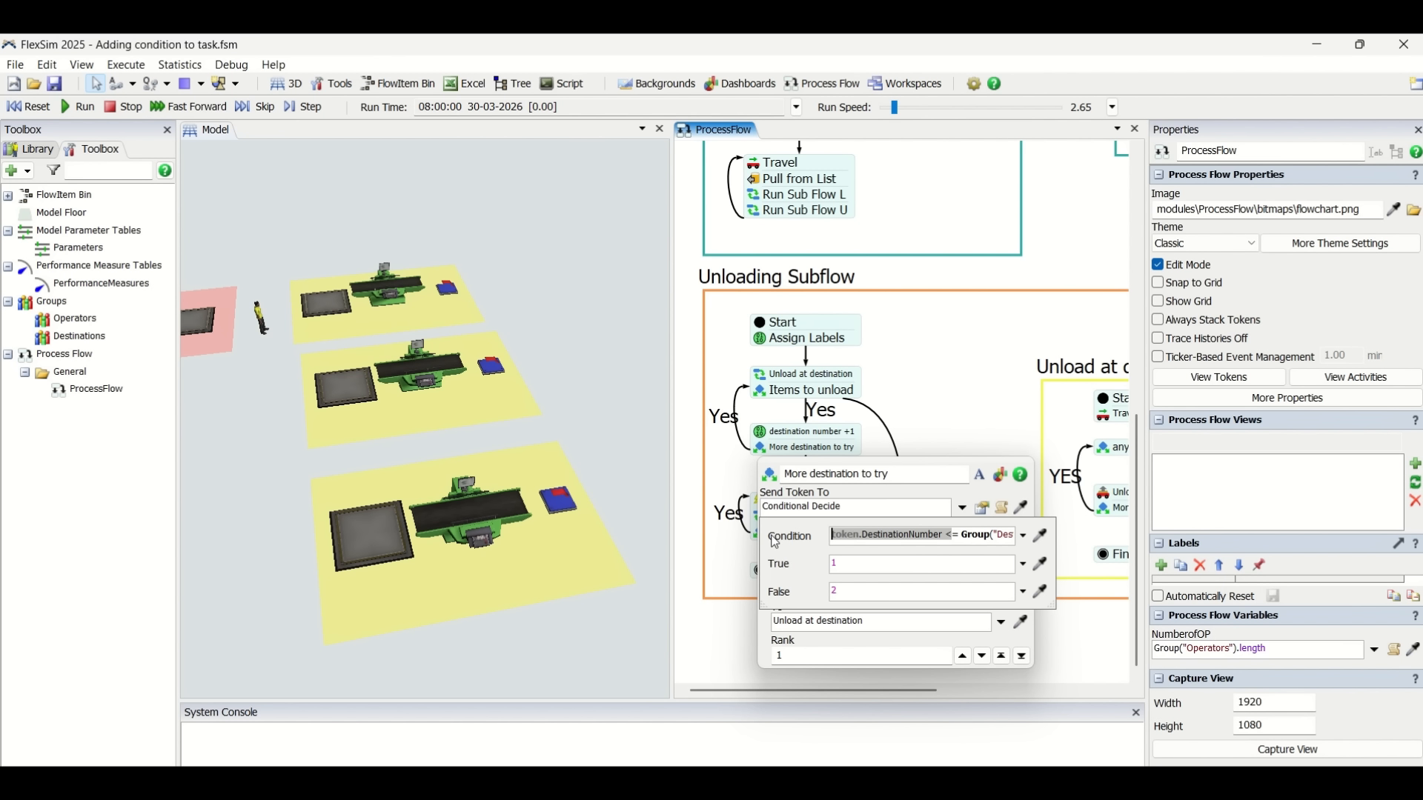
click(978, 541)
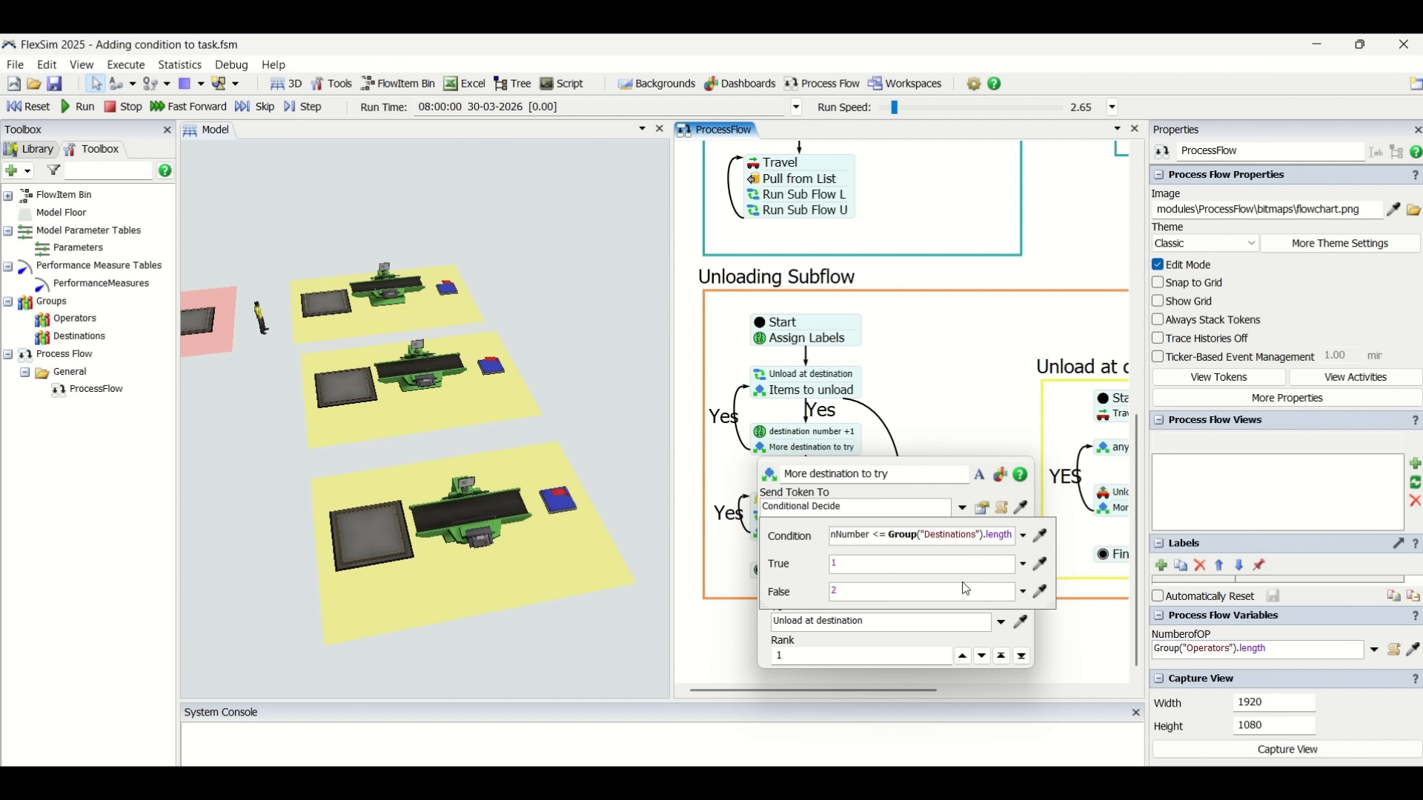
click(965, 404)
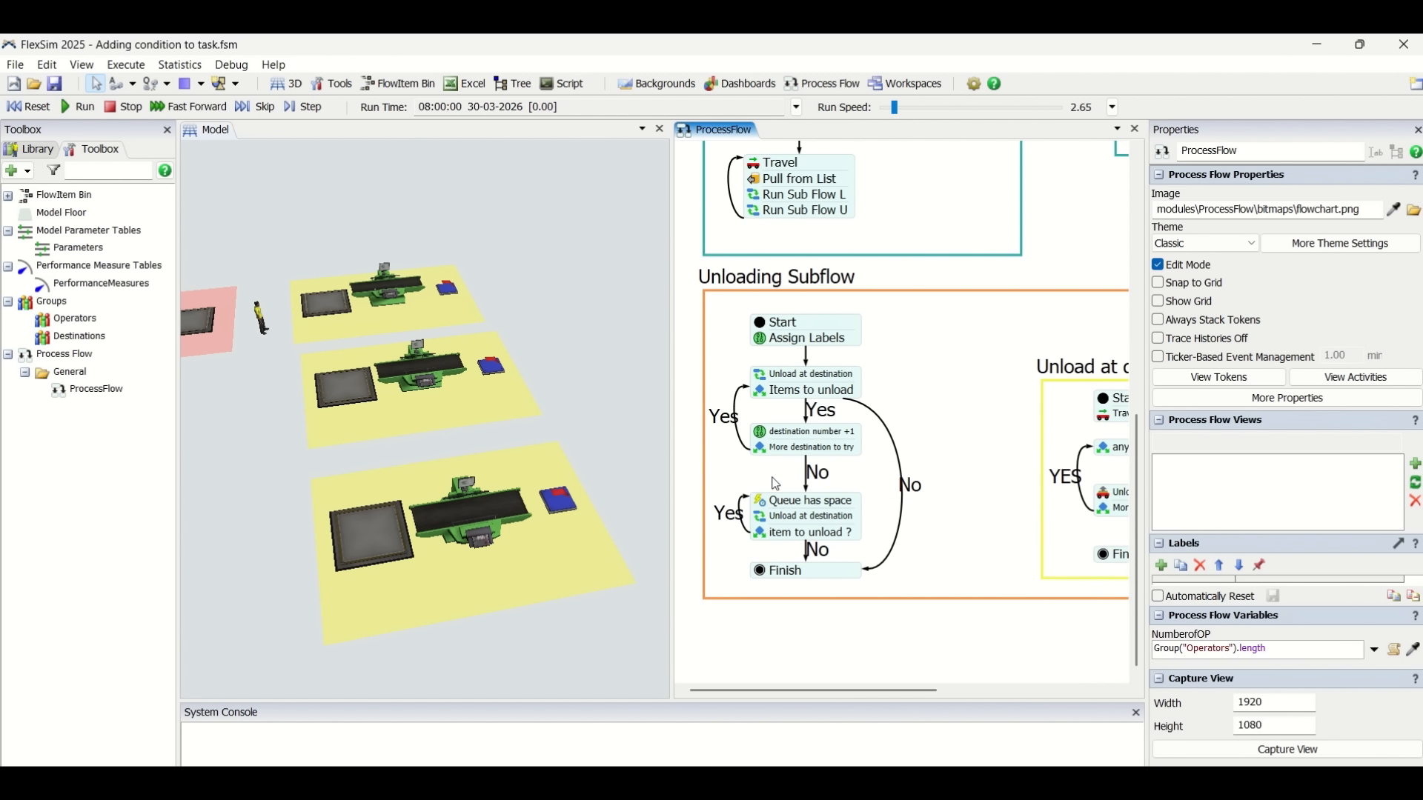
Inspect the 'Queue has space' wait-for-event activity's object, event and assigned event object settings.
click(756, 505)
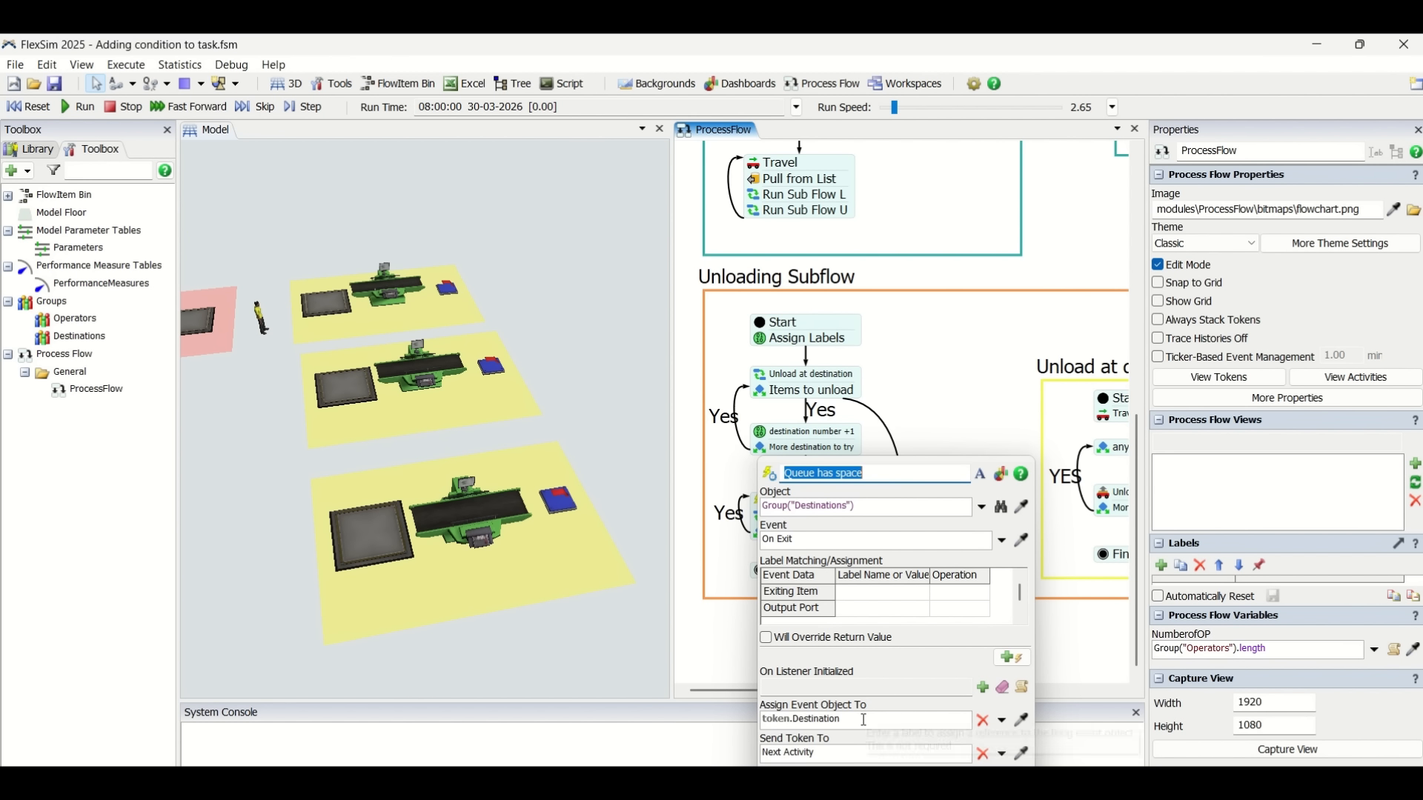
drag(874, 723, 762, 719)
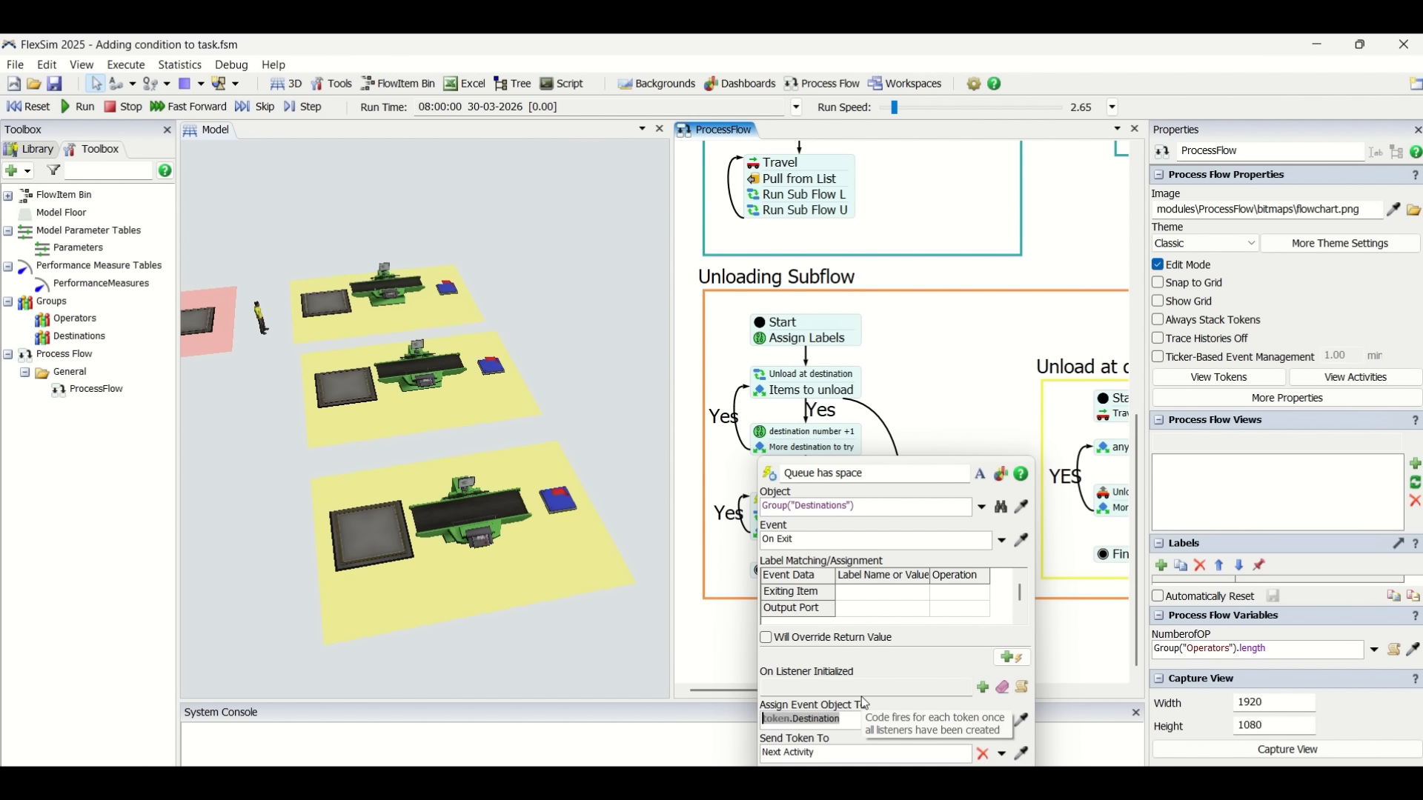
click(889, 426)
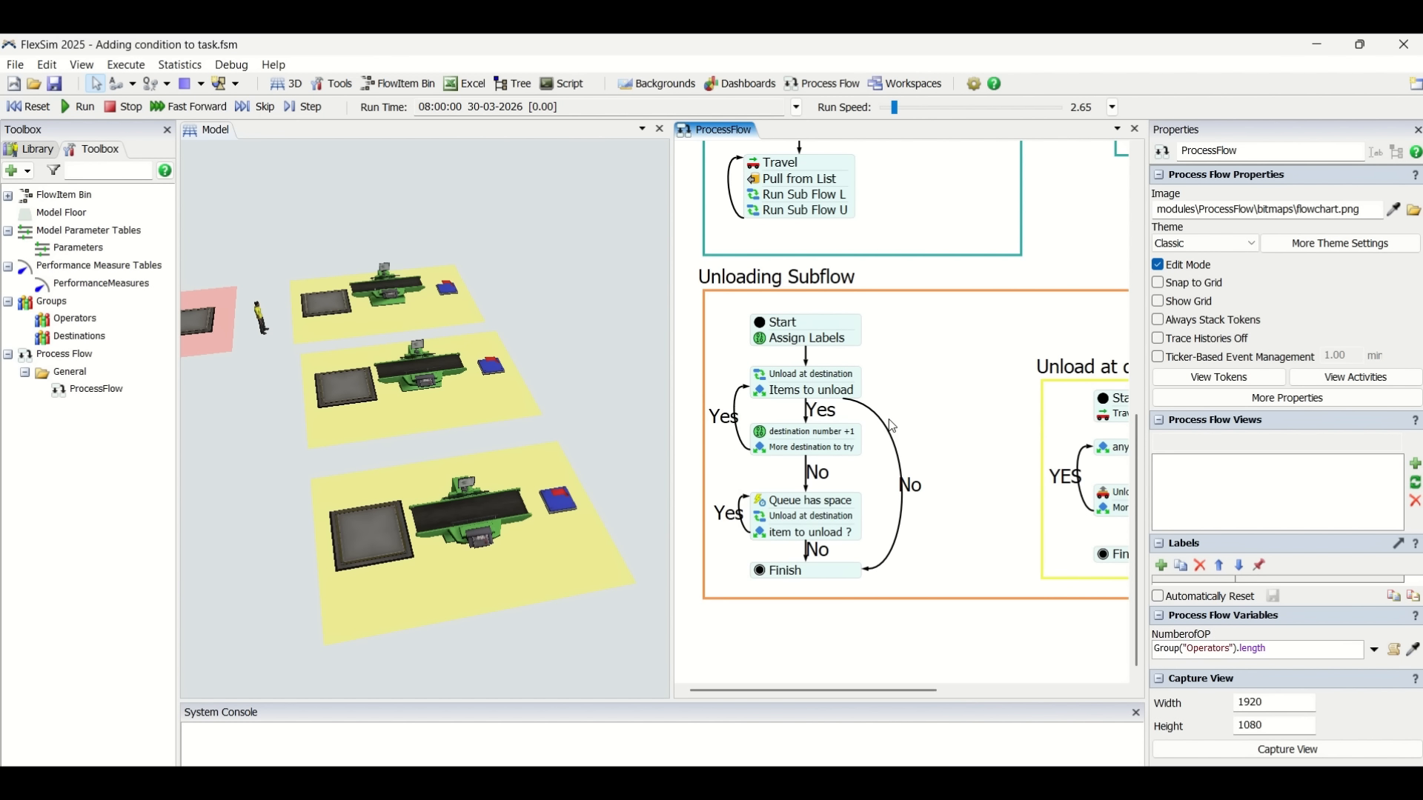
Inspect the 'Unload at destination' activity and the condition of the 'item to unload ?' decide activity.
click(763, 514)
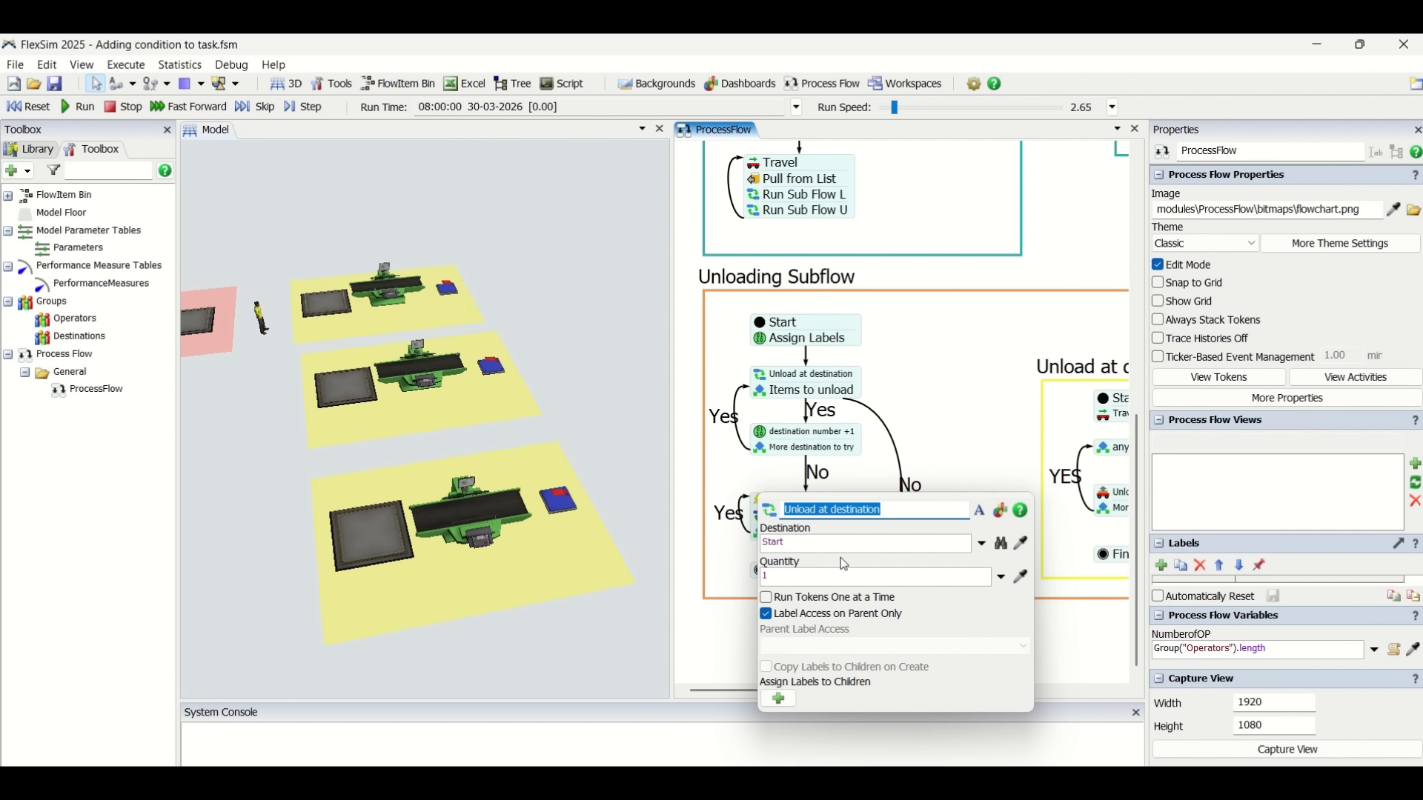
click(832, 519)
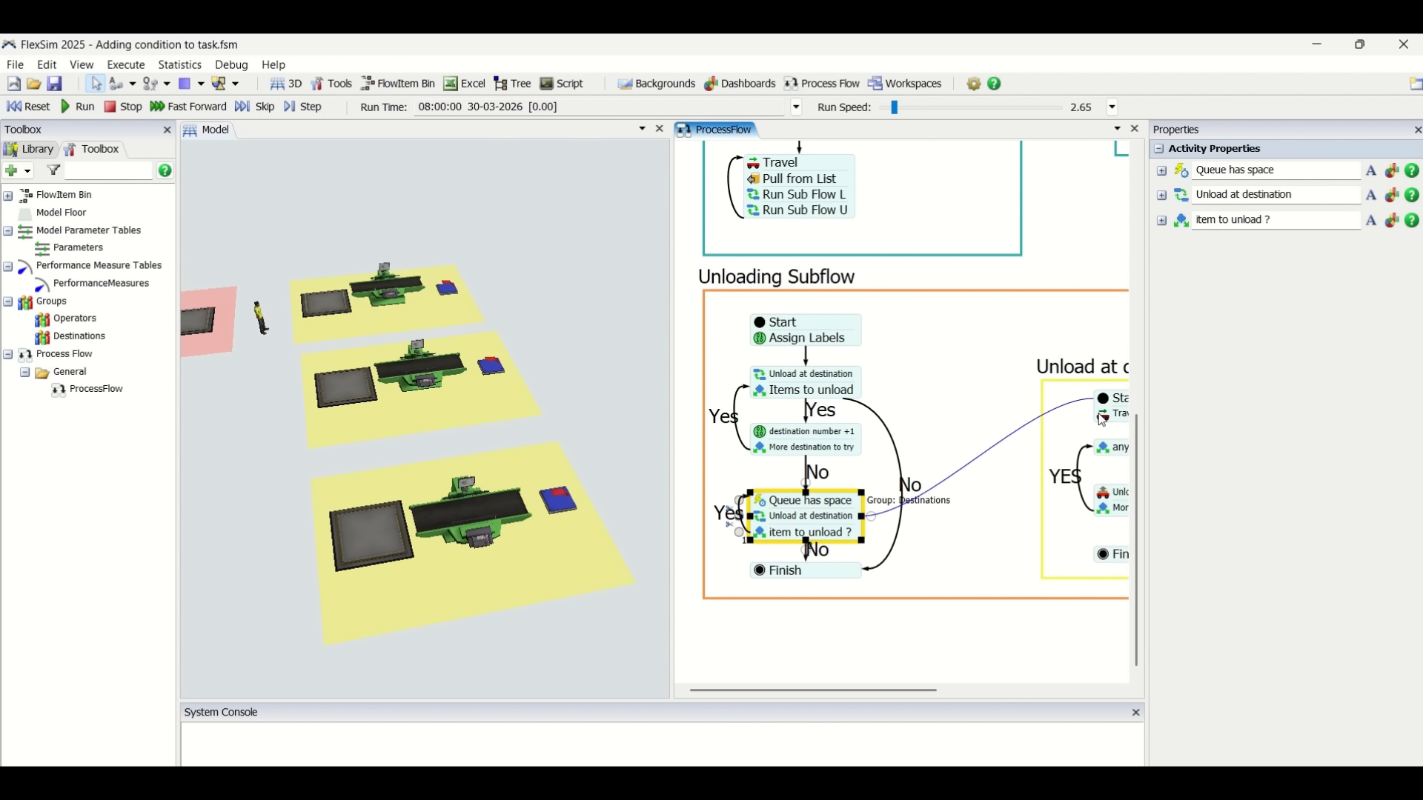
click(769, 539)
click(984, 593)
drag(910, 607, 828, 612)
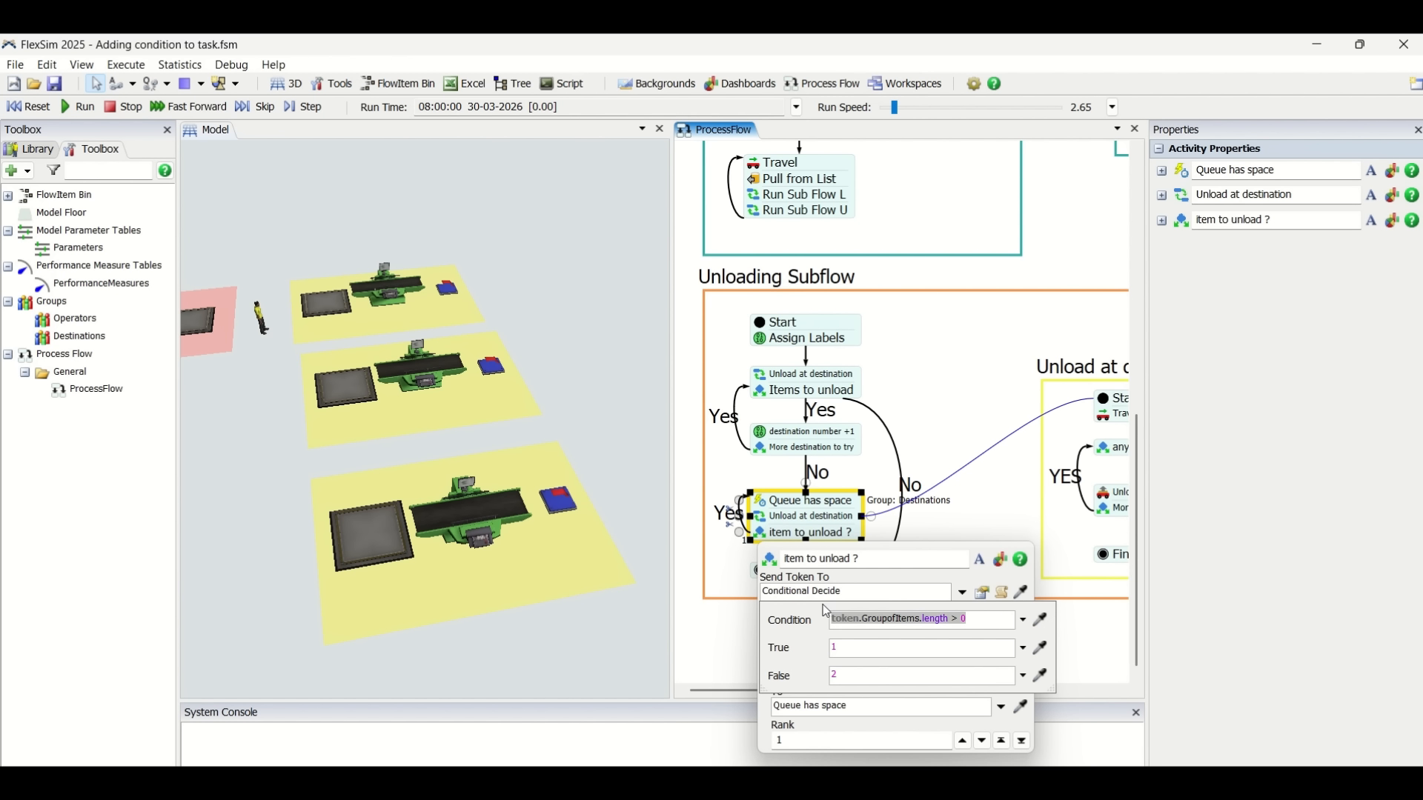
click(910, 381)
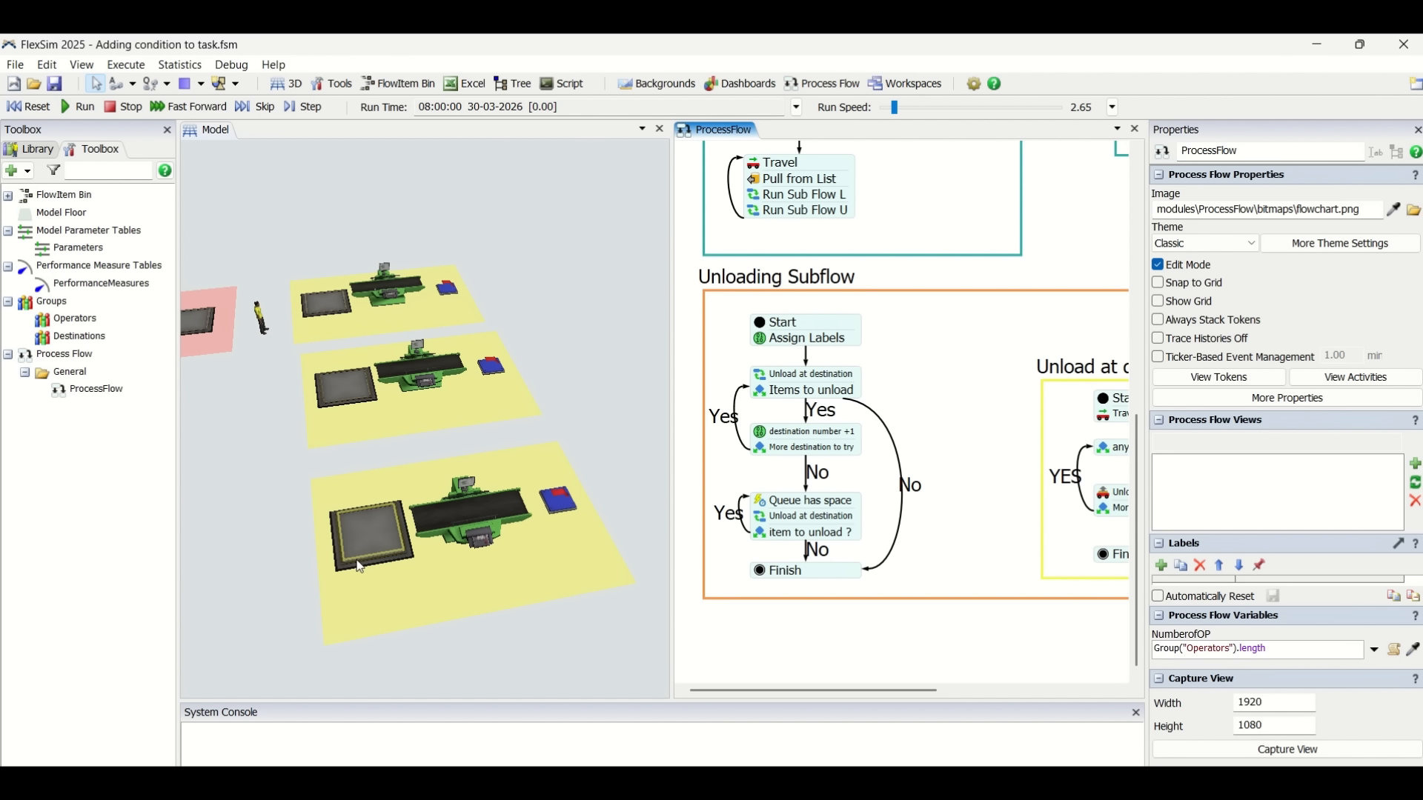
Select the destination queues in the 3D model to compare their maximum content settings.
click(340, 305)
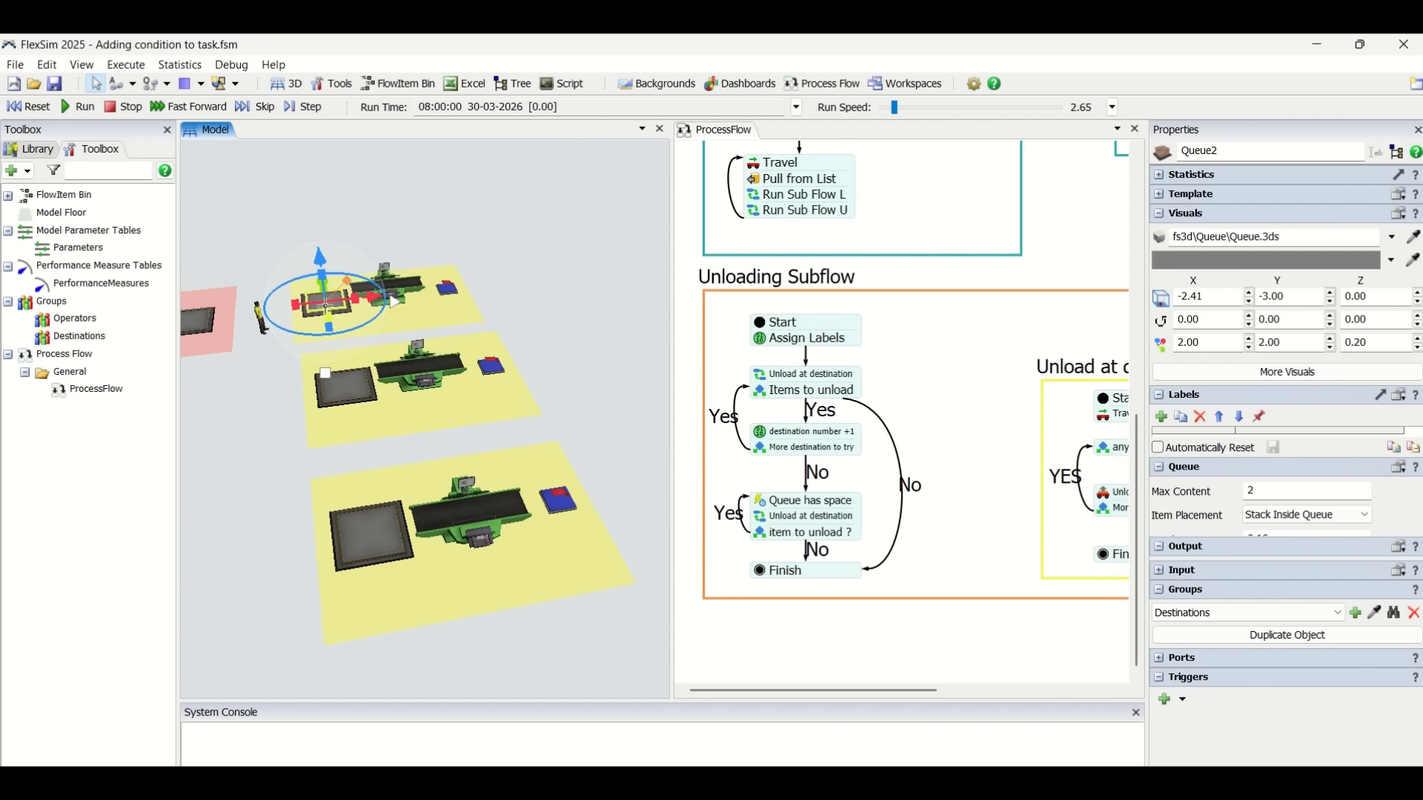
click(344, 386)
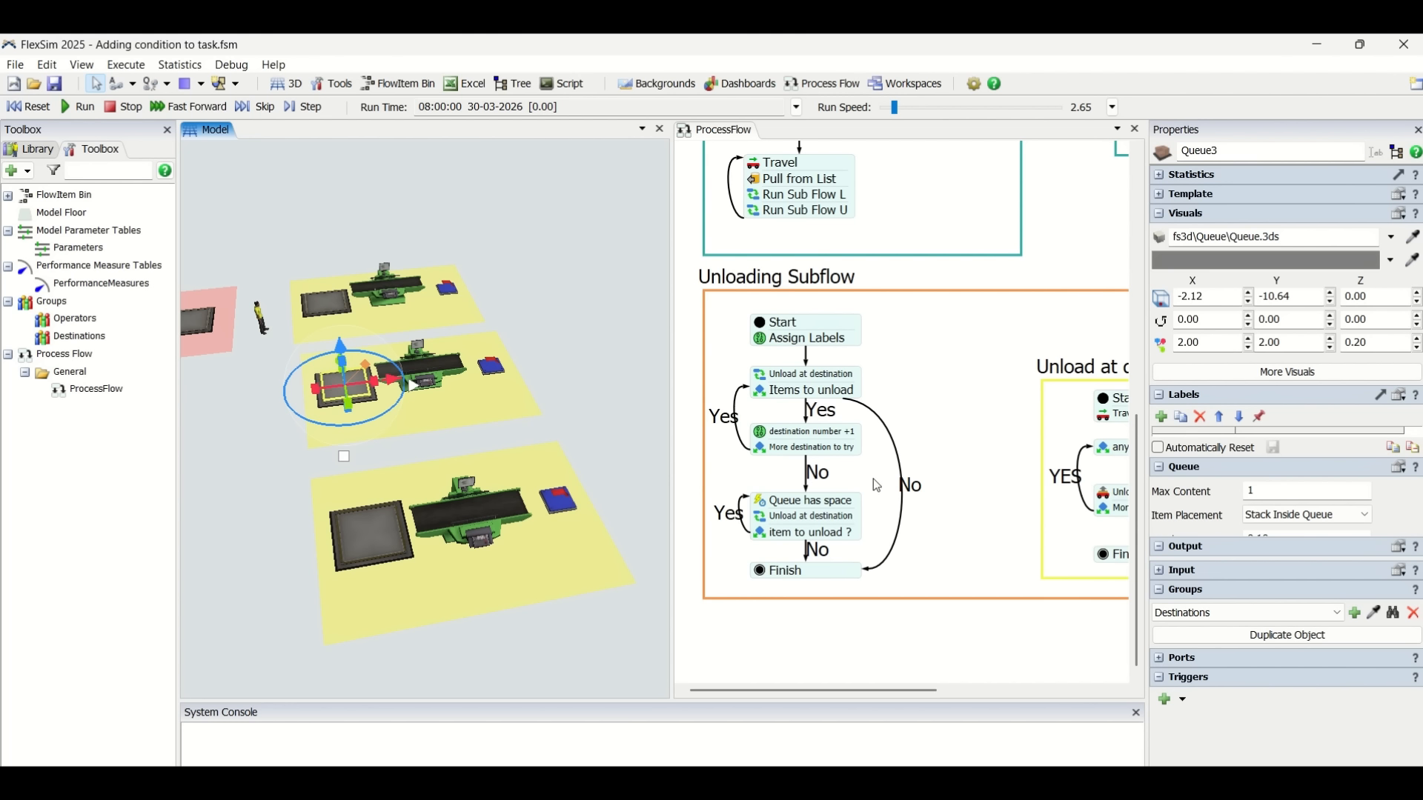
click(335, 303)
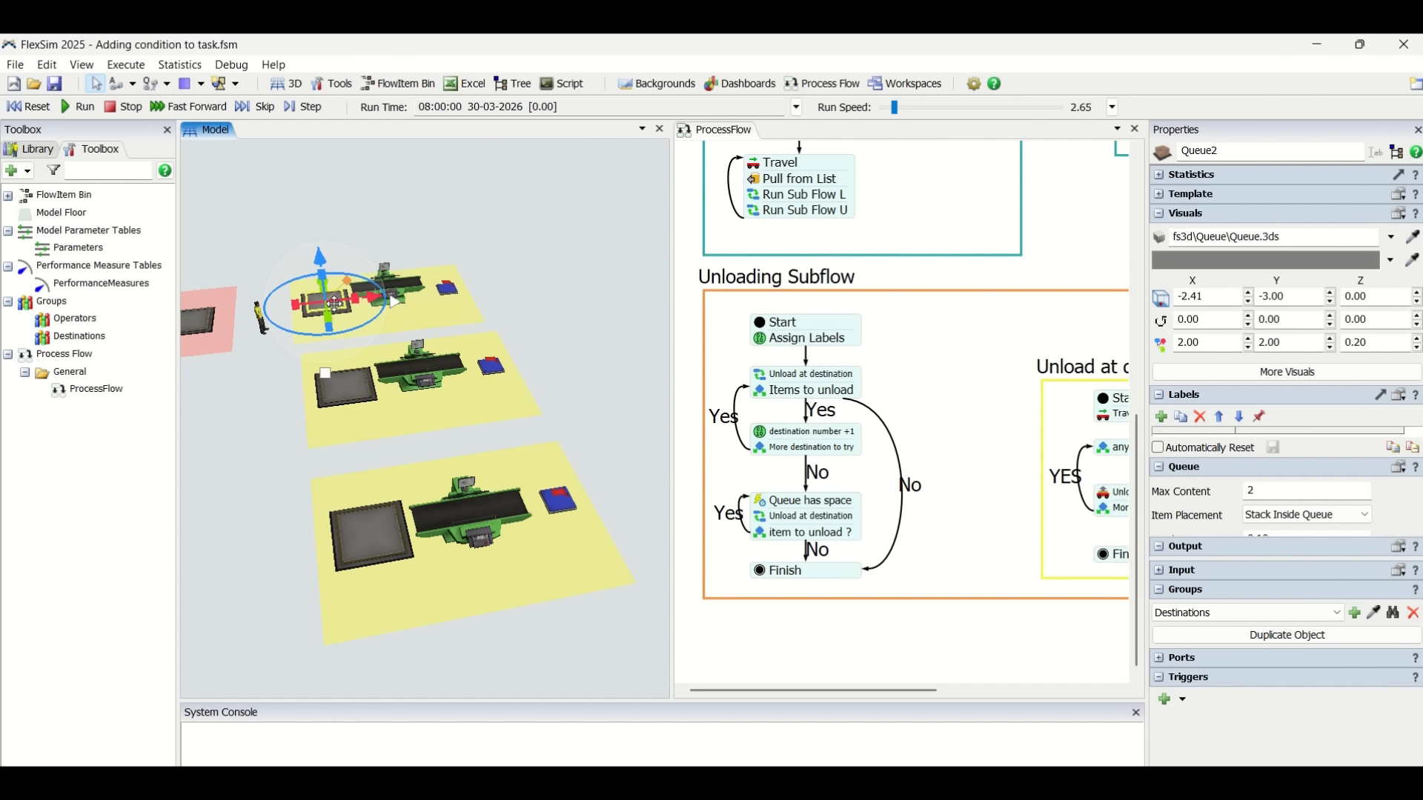
scroll(981, 579, down, 2)
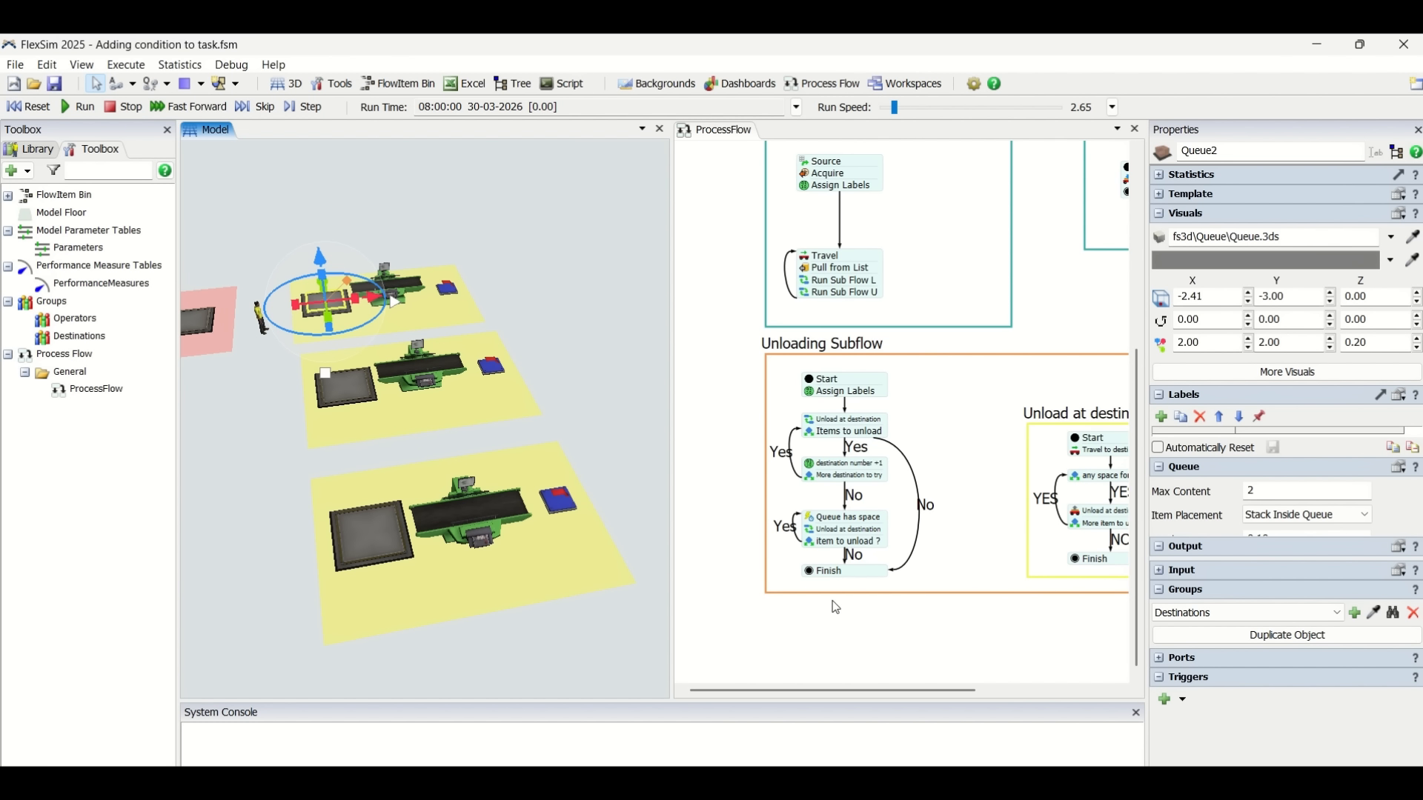
click(809, 606)
scroll(864, 570, up, 4)
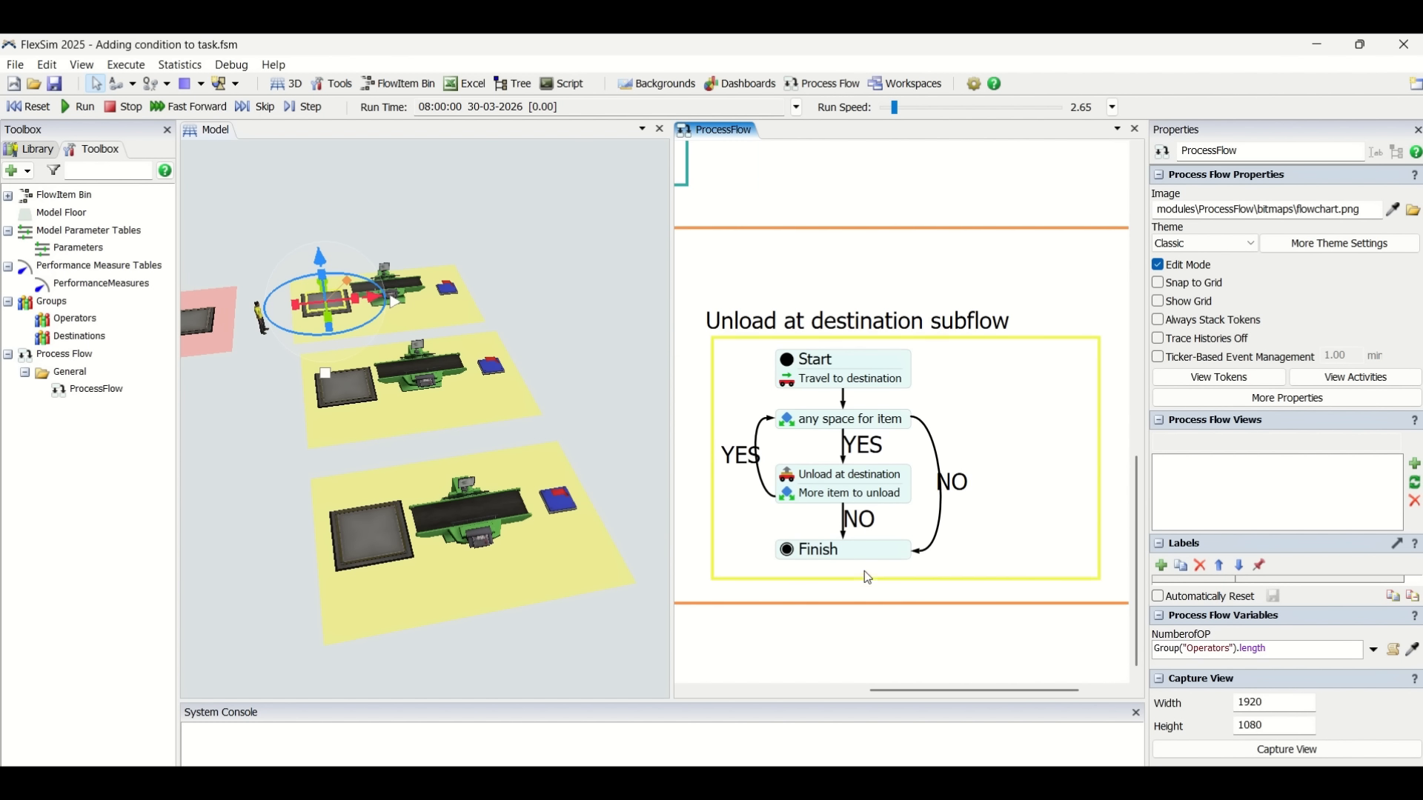
scroll(890, 652, down, 2)
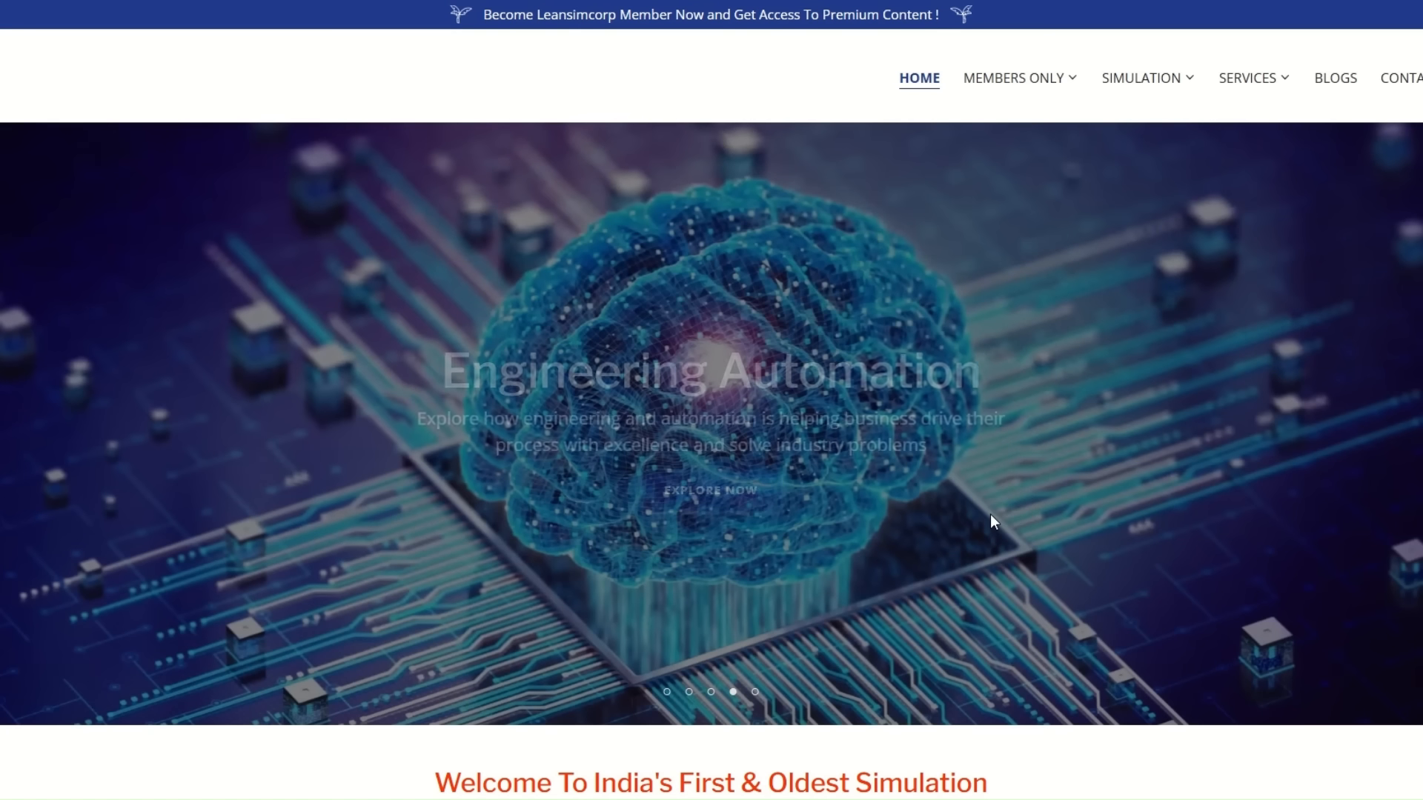
click(755, 693)
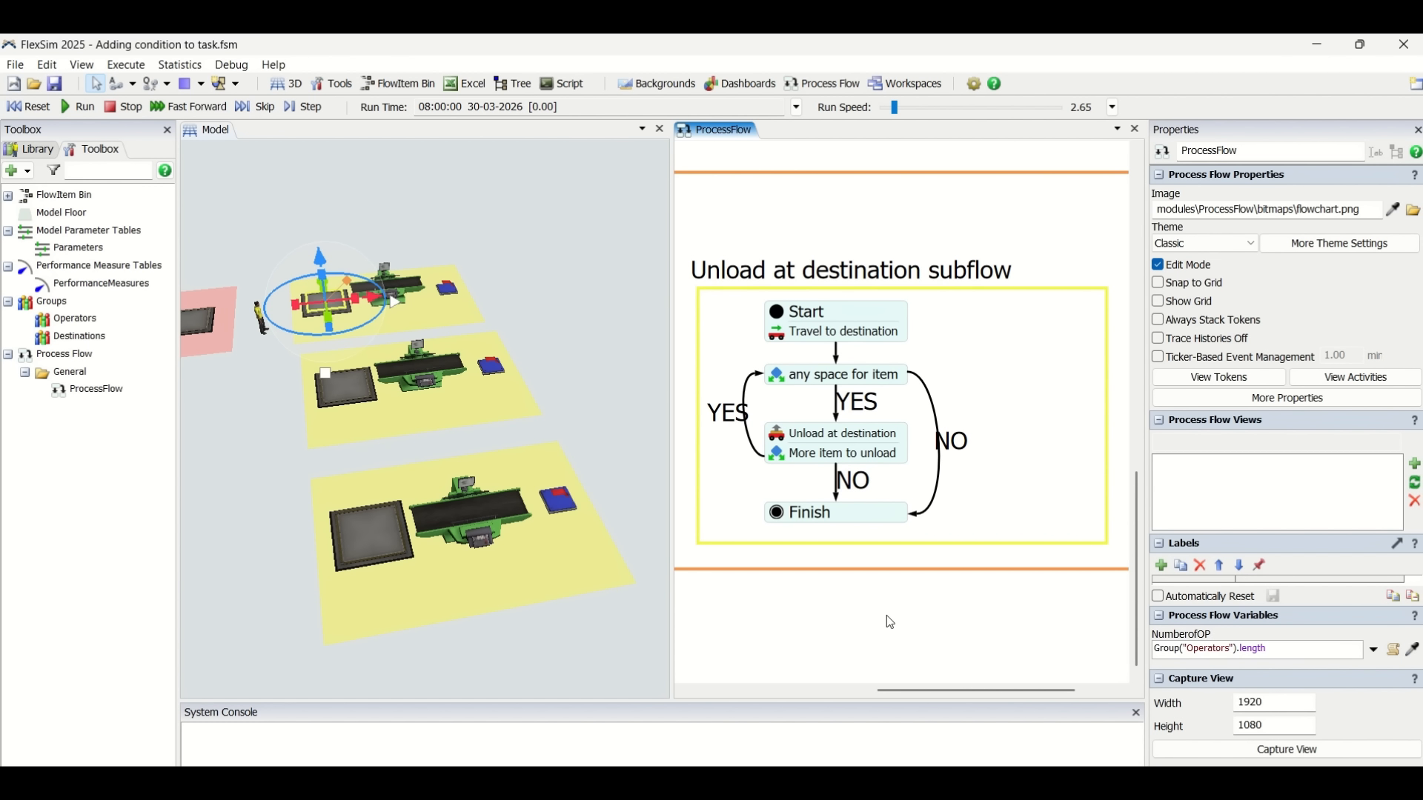
Inspect the executer and destination of the 'Travel to destination' activity in the Unload at destination subflow.
double_click(775, 334)
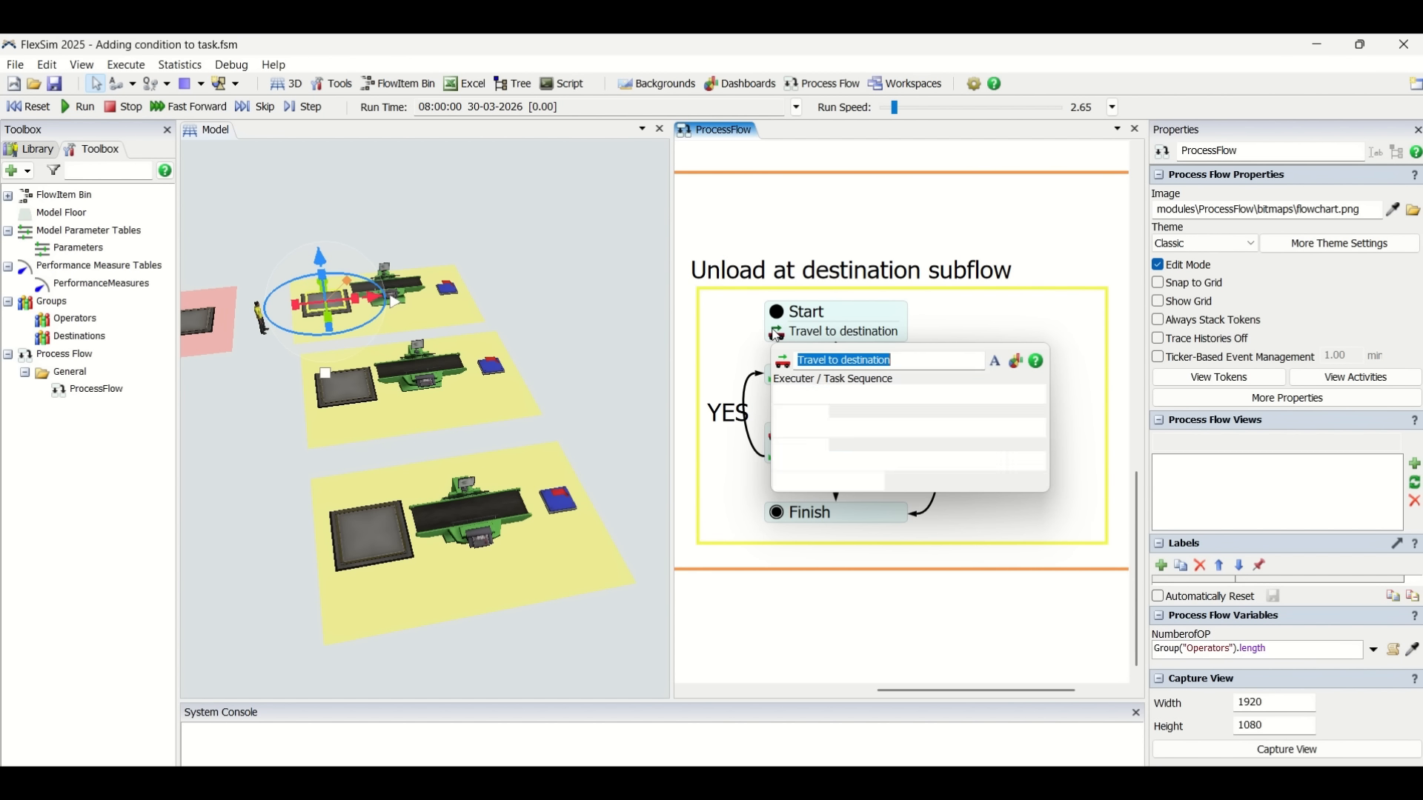
double_click(826, 393)
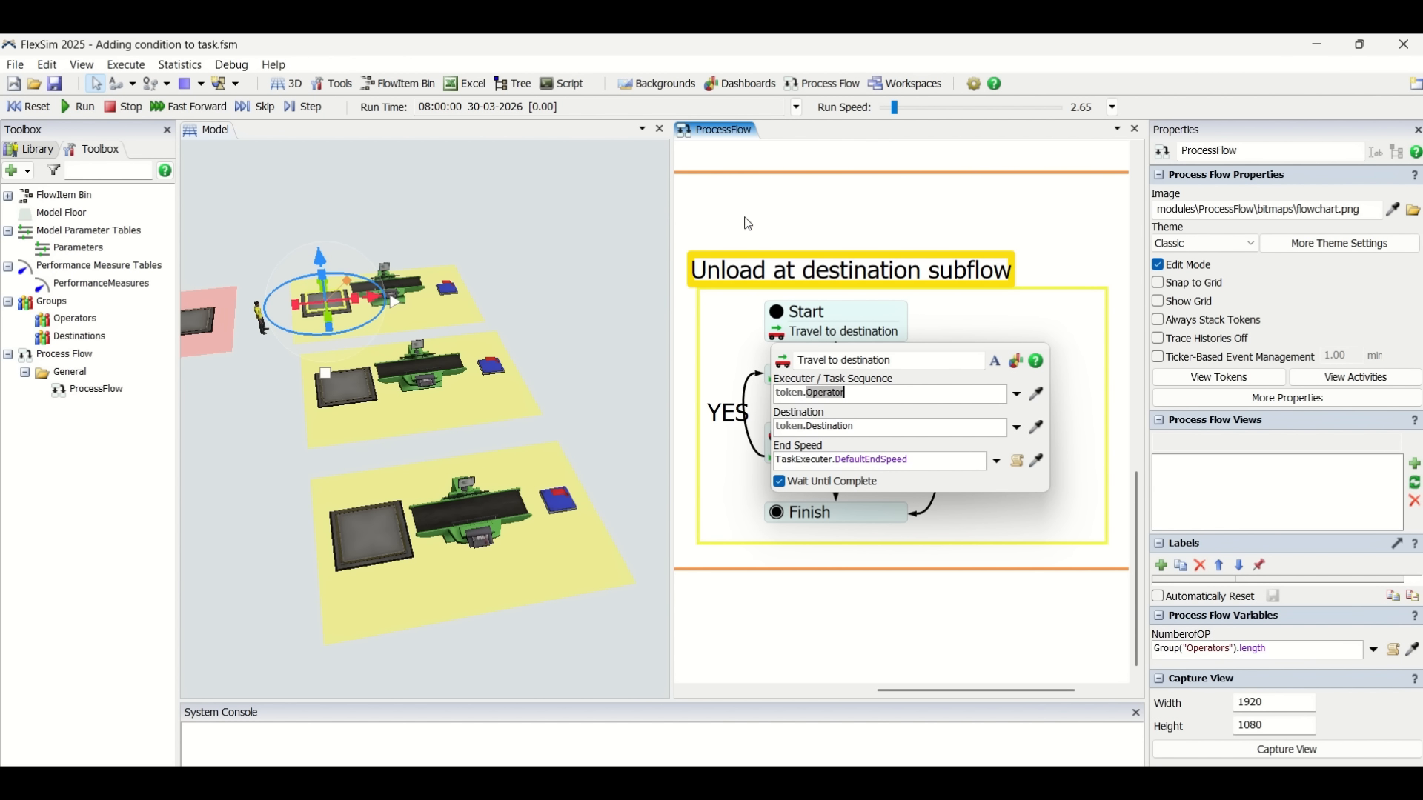
double_click(840, 430)
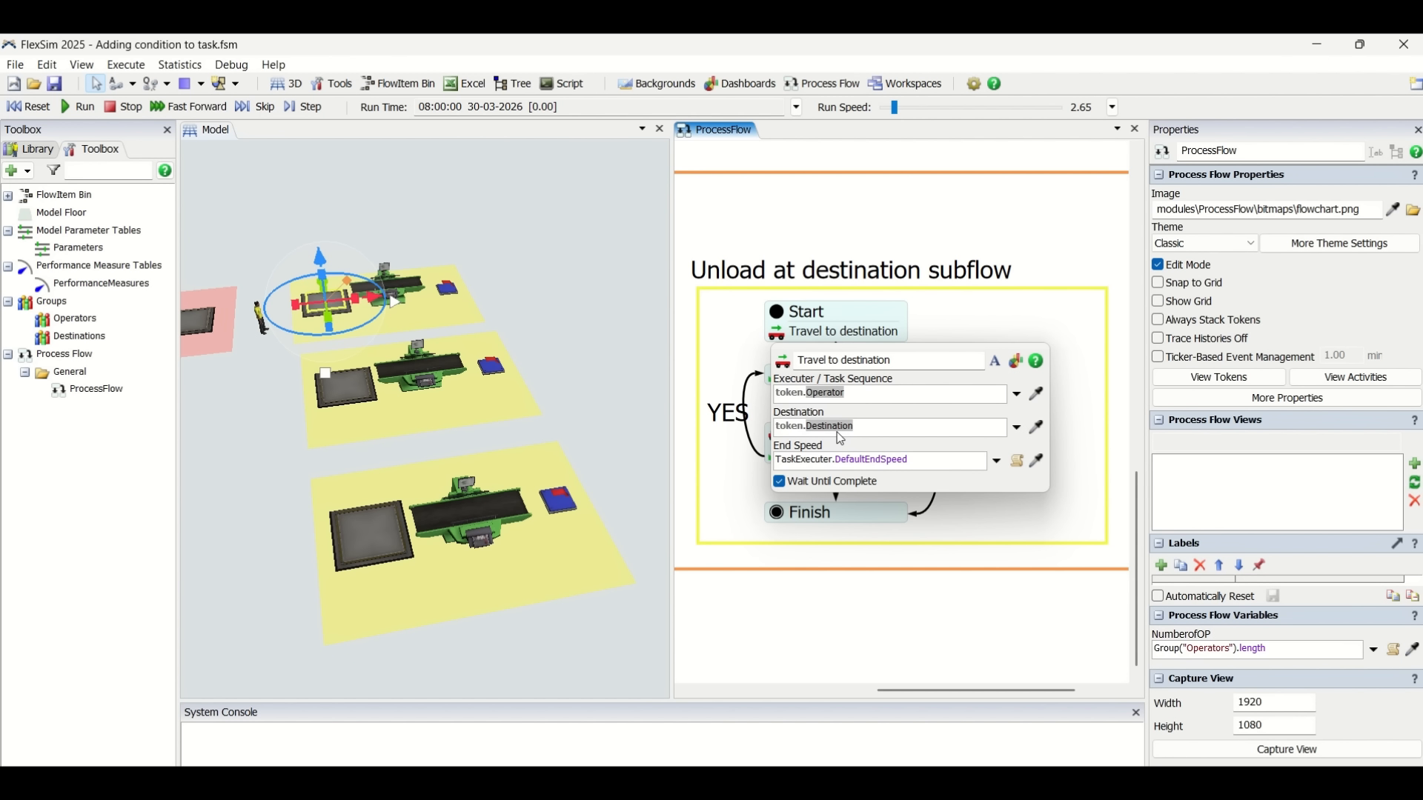
click(917, 258)
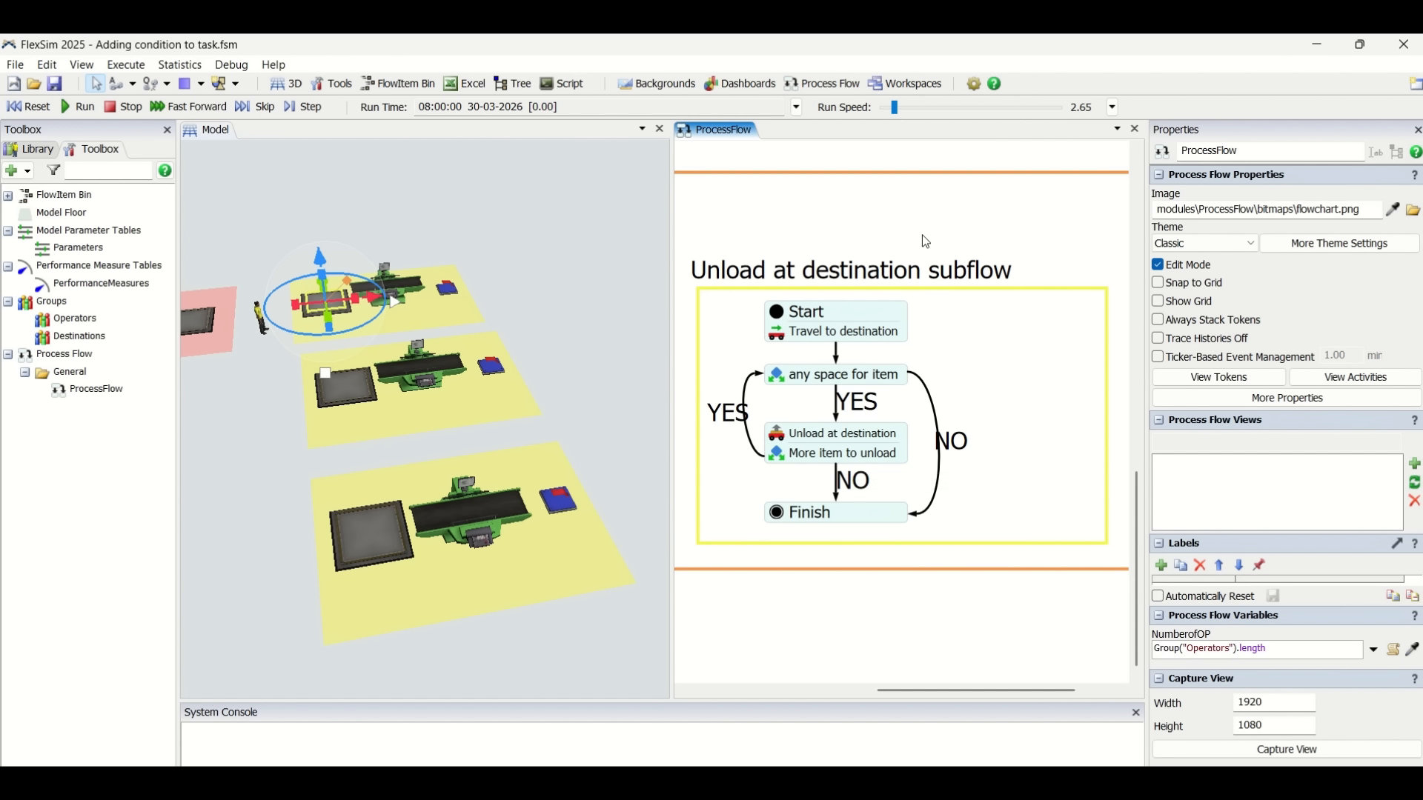
Inspect the condition expression of the 'any space for item' decide activity in the Unload at destination subflow.
scroll(922, 245, down, 3)
drag(869, 248, 930, 282)
scroll(930, 282, down, 2)
scroll(930, 282, up, 2)
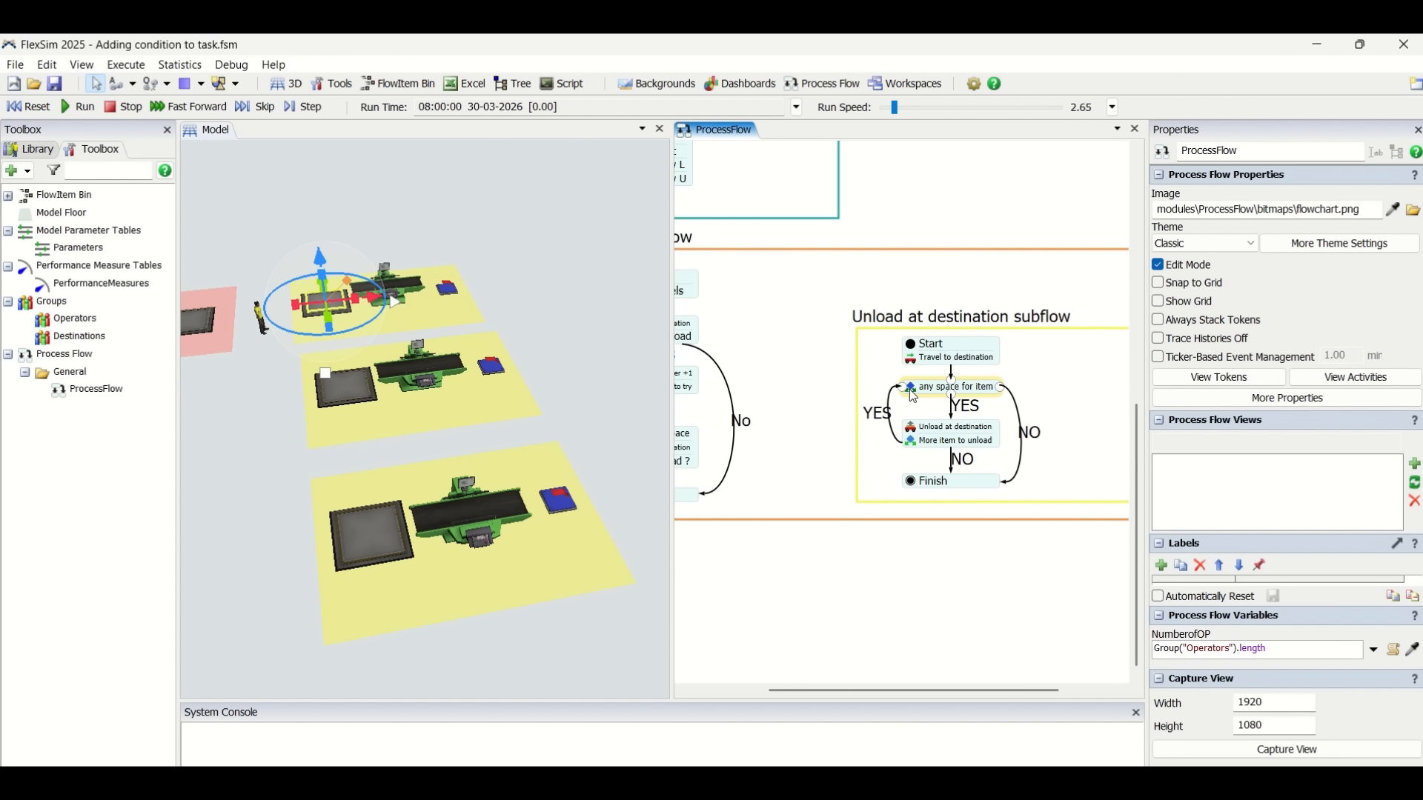
click(952, 387)
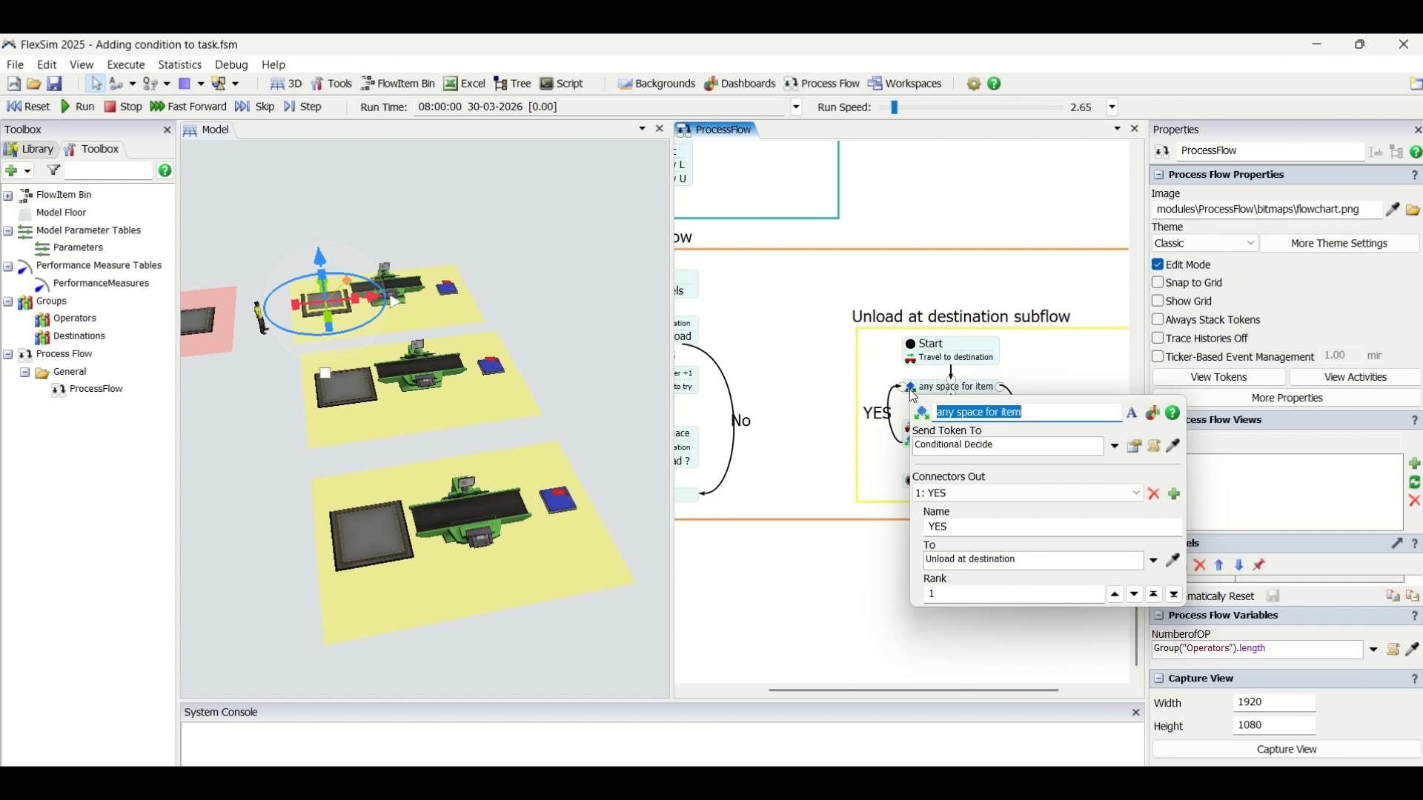
click(1135, 447)
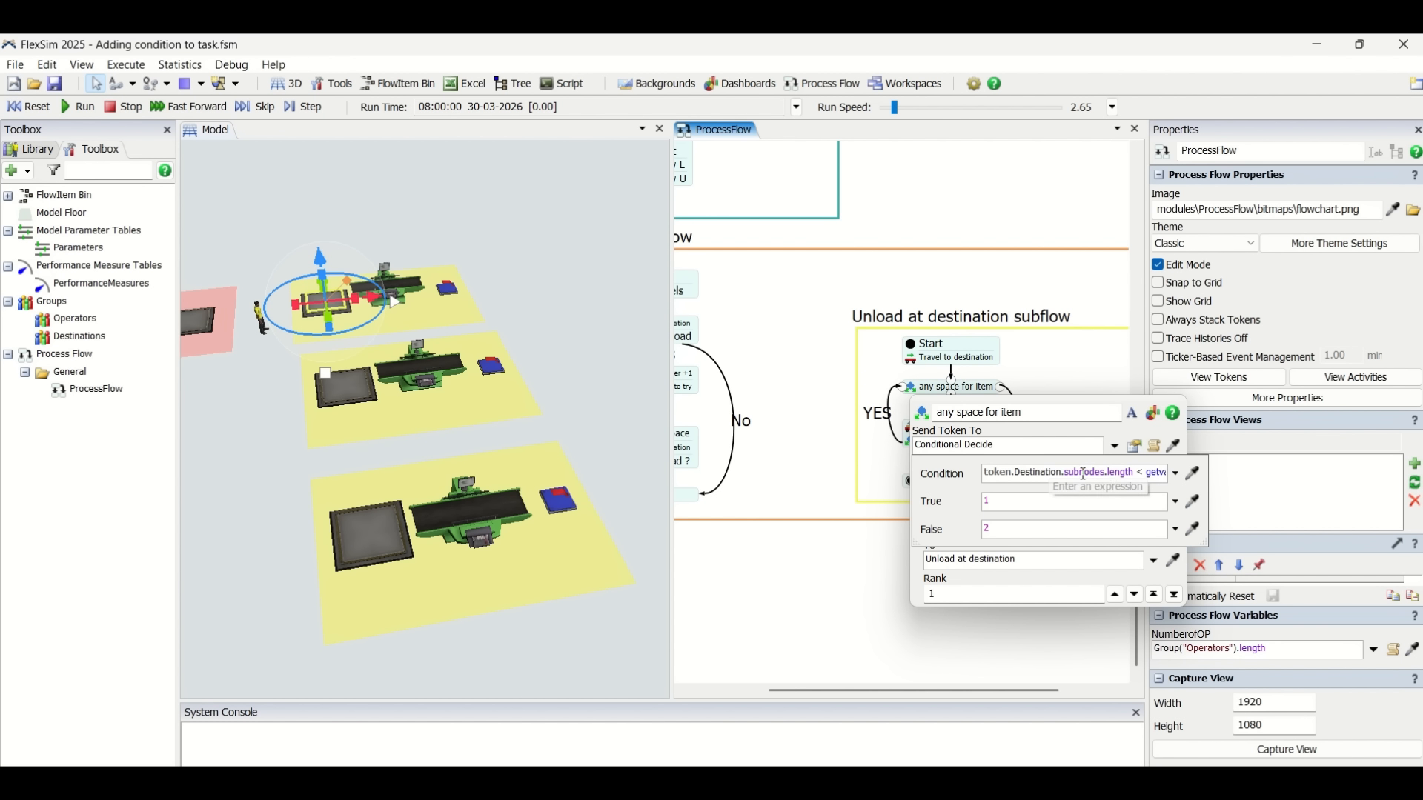
drag(1137, 472, 1175, 472)
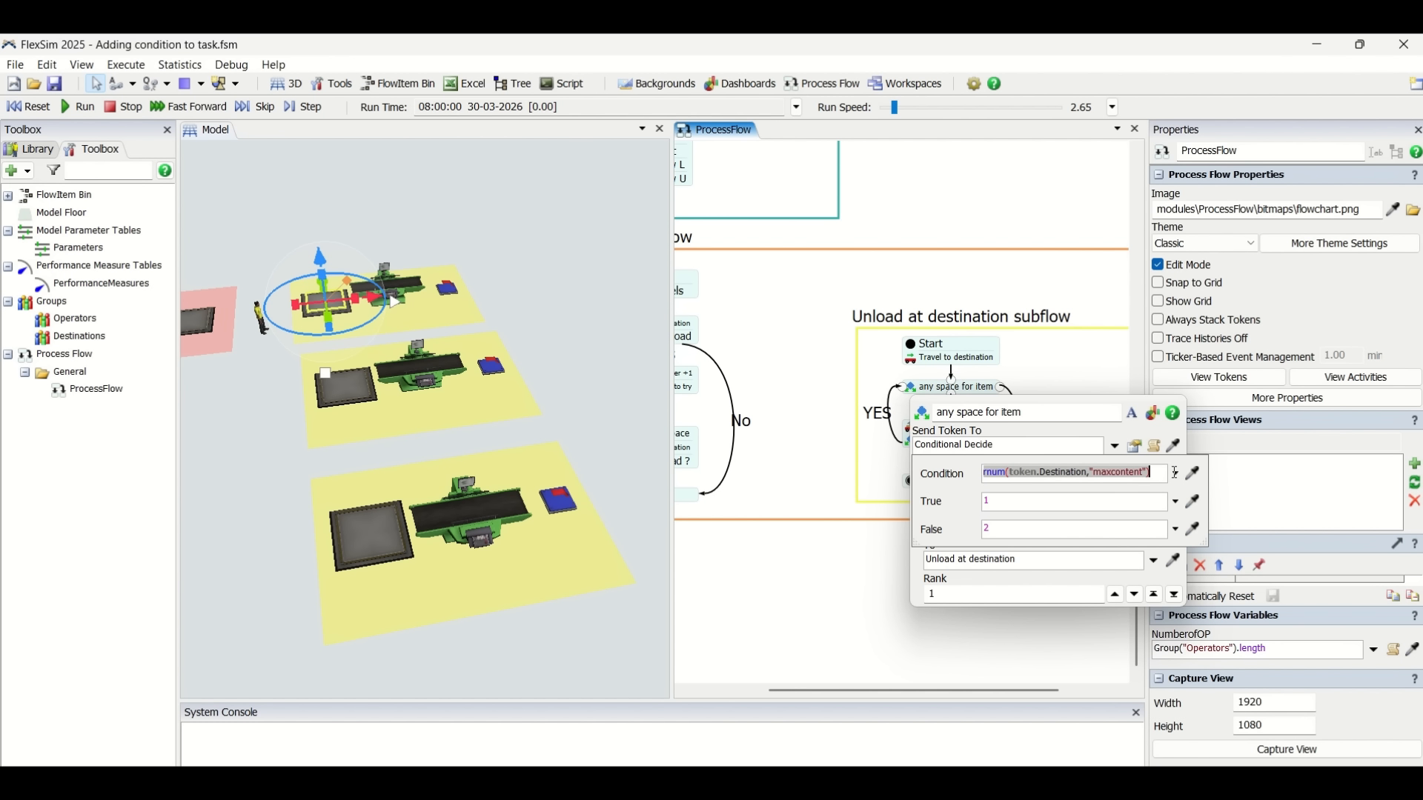
click(1020, 475)
key(Left)
key(Left)
key(Left)
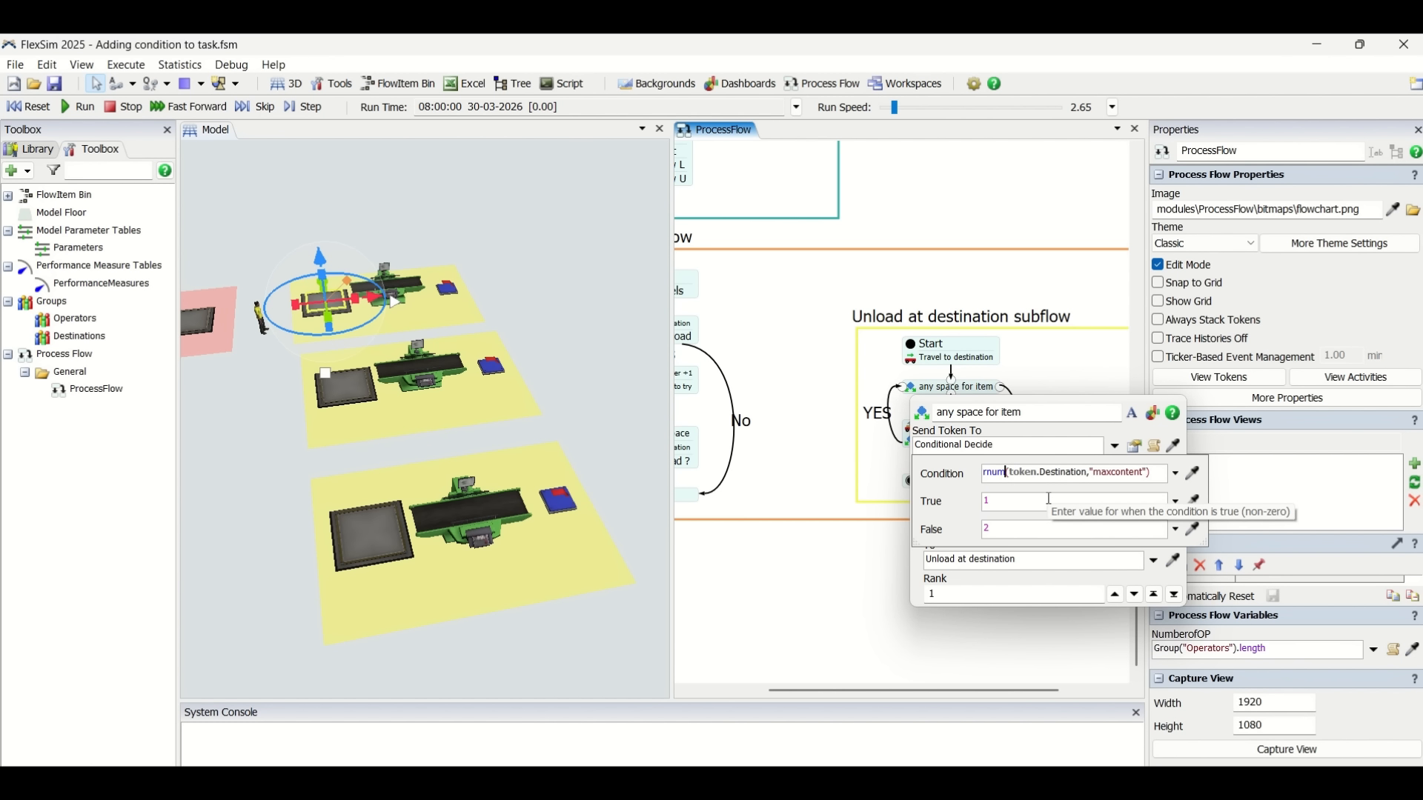
key(Left)
key(Left)
key(Left)
key(Left)
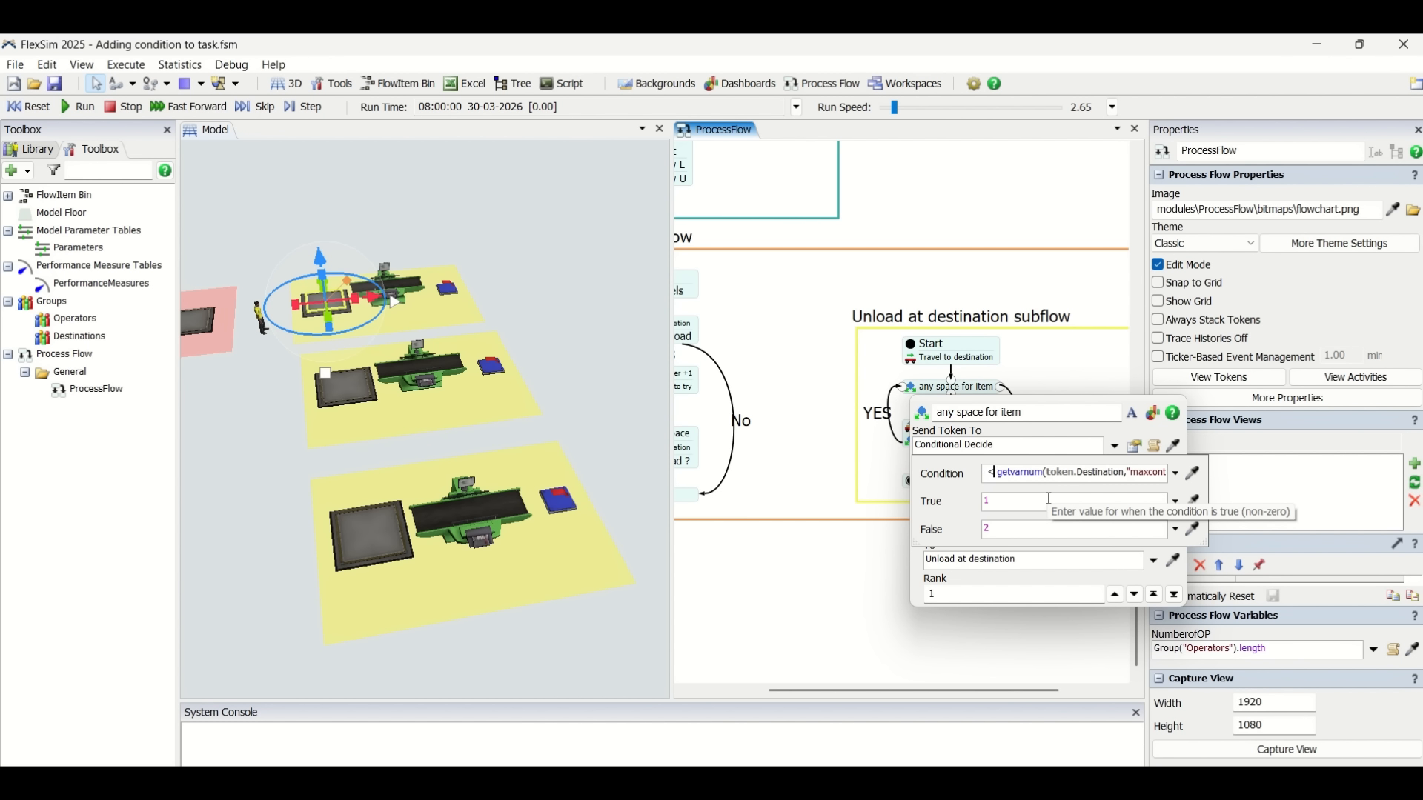
key(Right)
key(Right)
key(Right)
key(Right)
key(Right)
key(Right)
key(Right)
key(Right)
key(Right)
key(Right)
key(Right)
key(Right)
key(Right)
key(Right)
key(Right)
key(Right)
key(Right)
key(Right)
key(Right)
key(Right)
key(Right)
key(Right)
key(Right)
key(Right)
key(Right)
key(Right)
key(Right)
click(1060, 379)
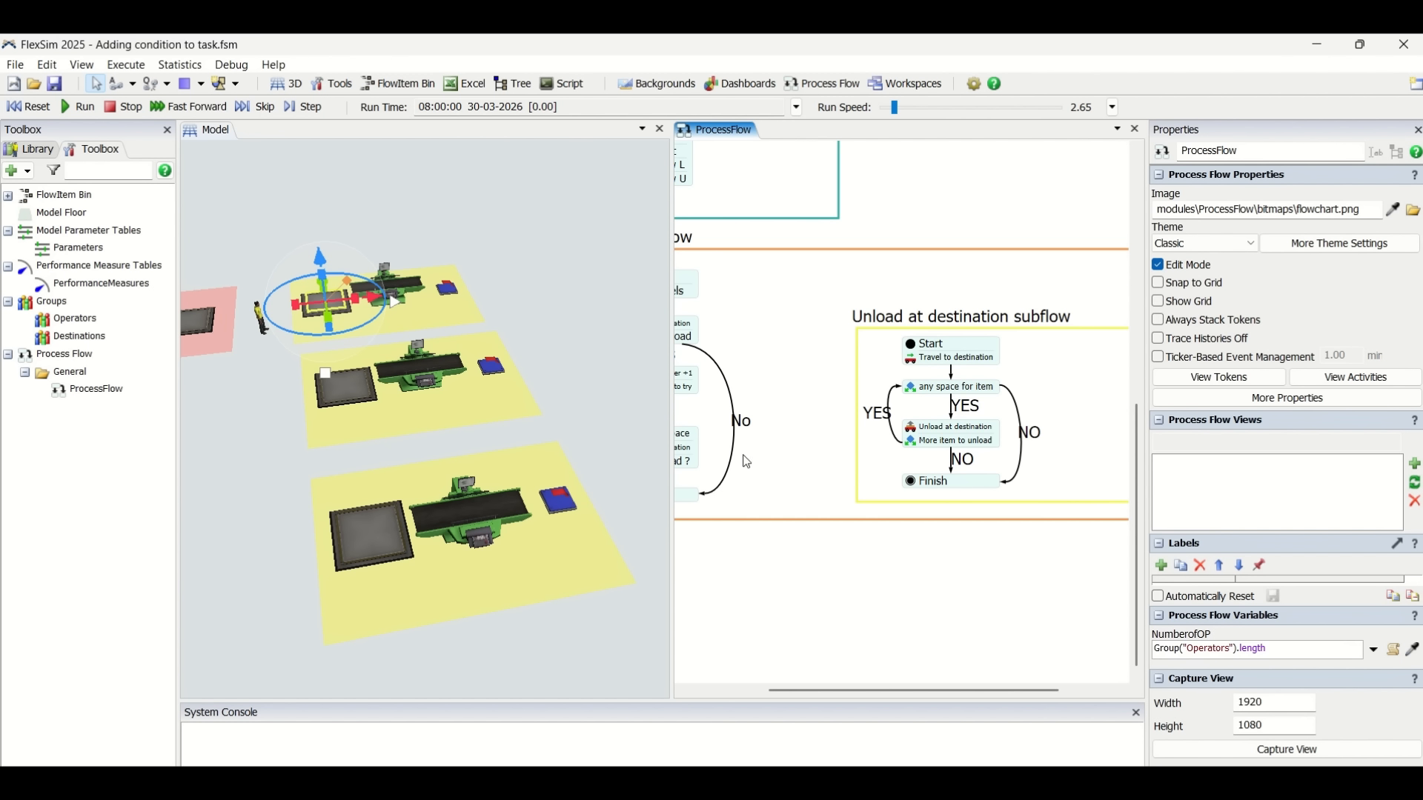
Reopen 'any space for item' and select the comparison of the destination's subnode count against its maxcontent.
click(910, 390)
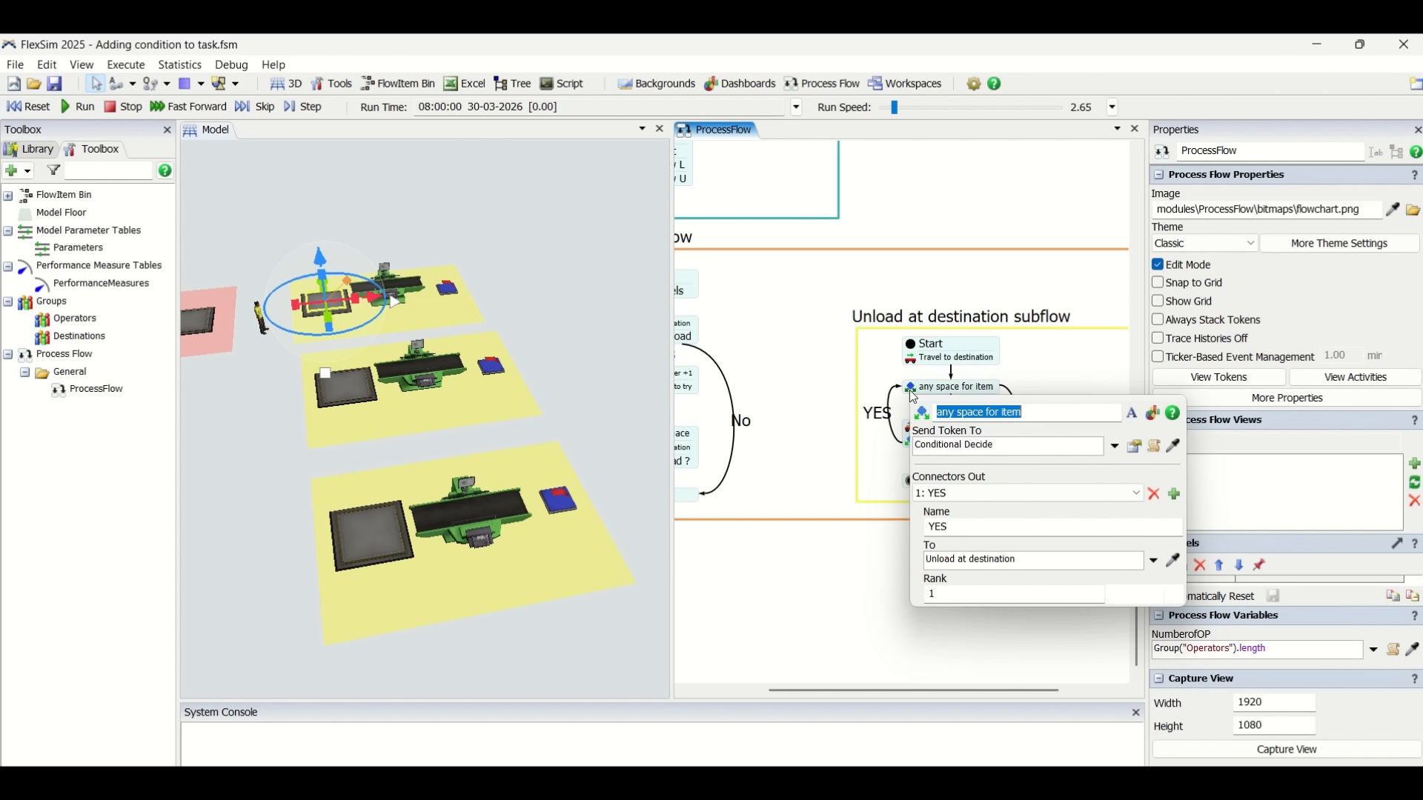
click(1134, 447)
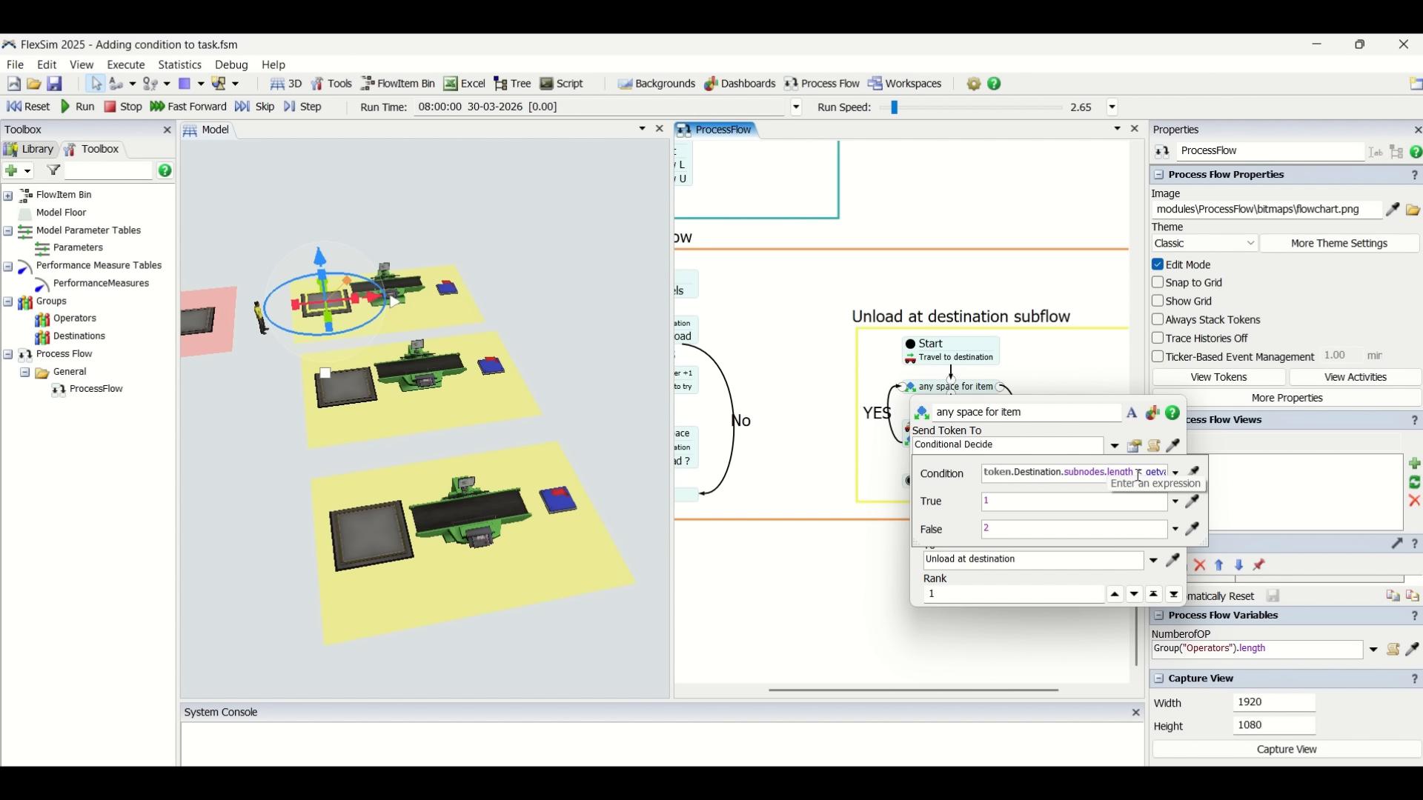
mouse_move(1138, 476)
mouse_down()
mouse_move(1212, 477)
mouse_move(985, 477)
mouse_move(1139, 475)
mouse_up()
click(1063, 480)
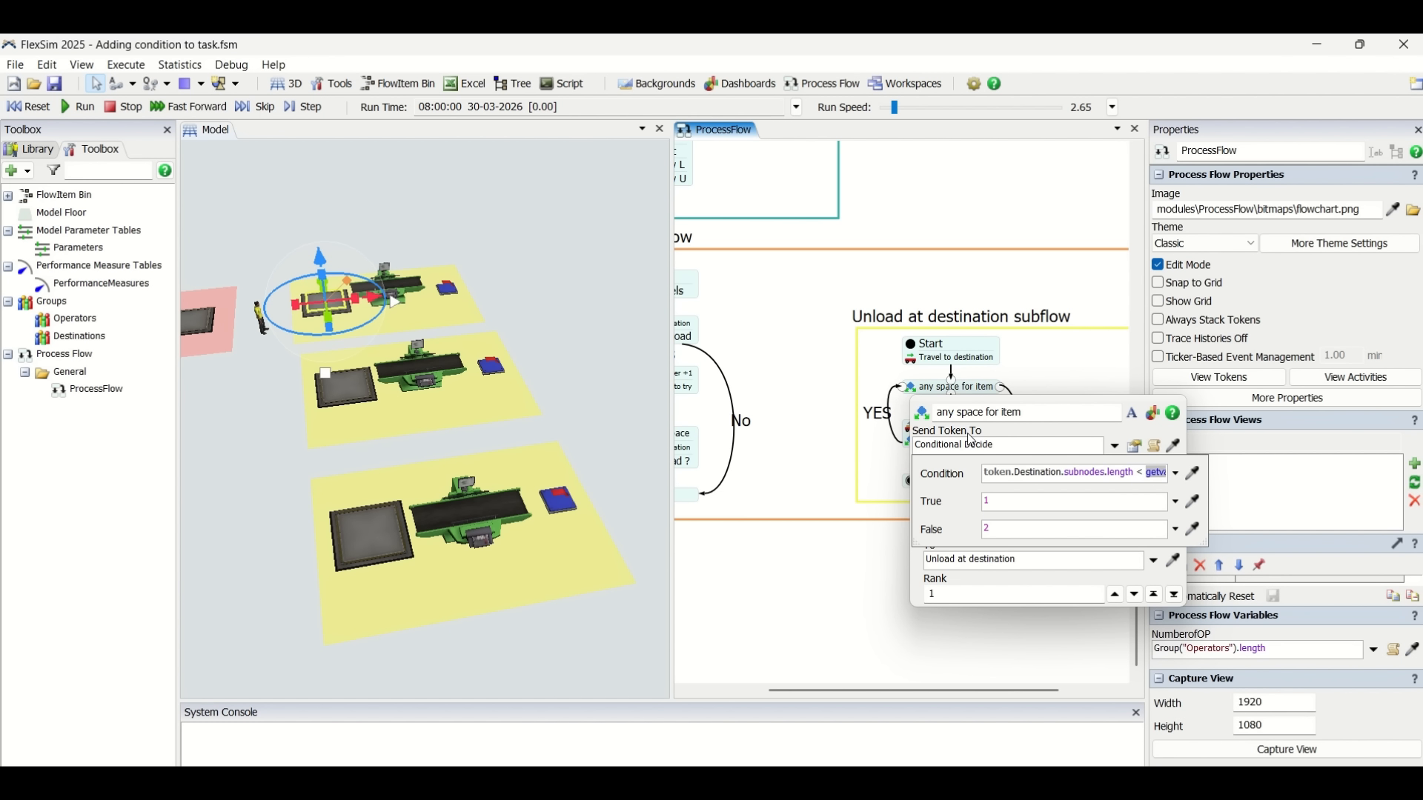
click(1132, 475)
drag(1133, 475, 1211, 470)
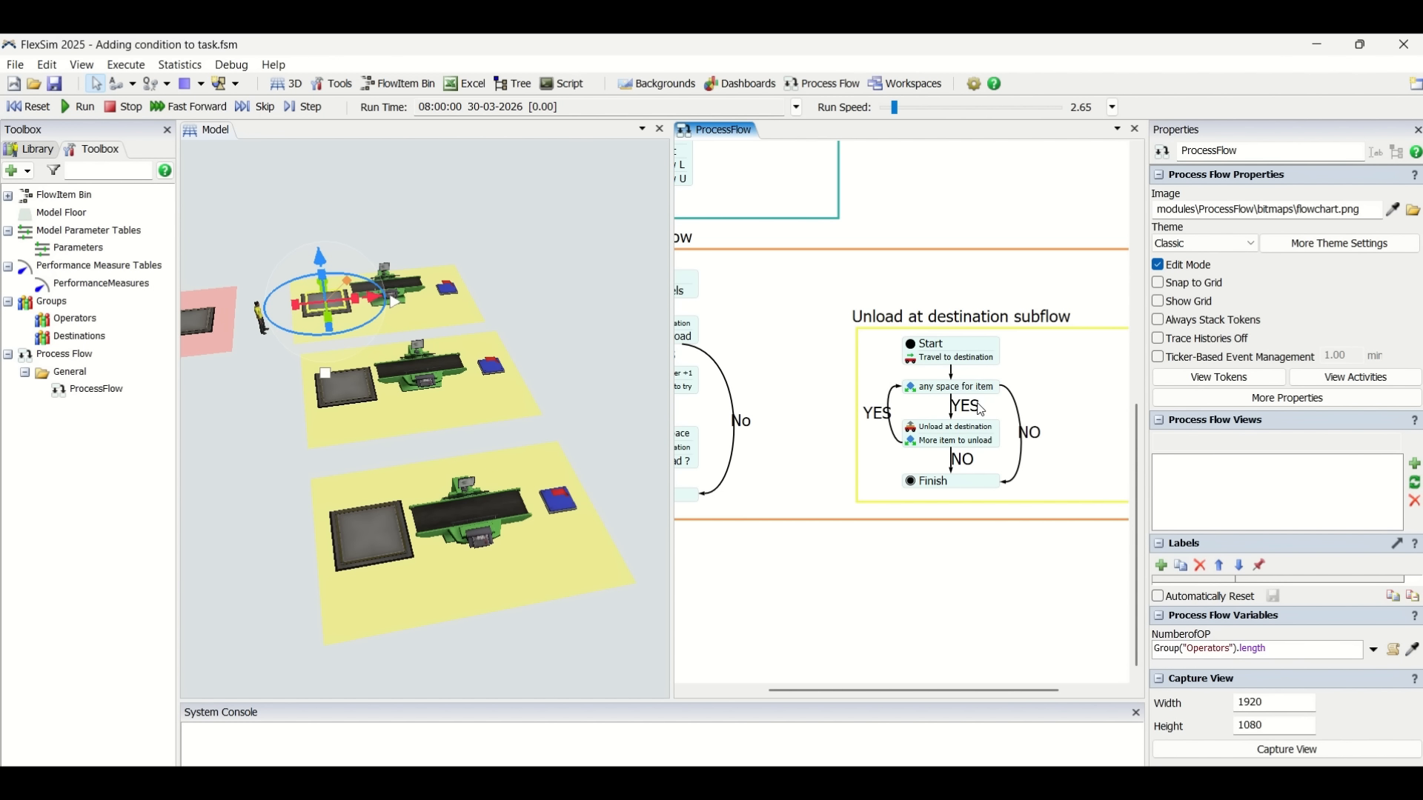
Inspect the executer, item and station fields of the 'Unload at destination' activity.
double_click(912, 433)
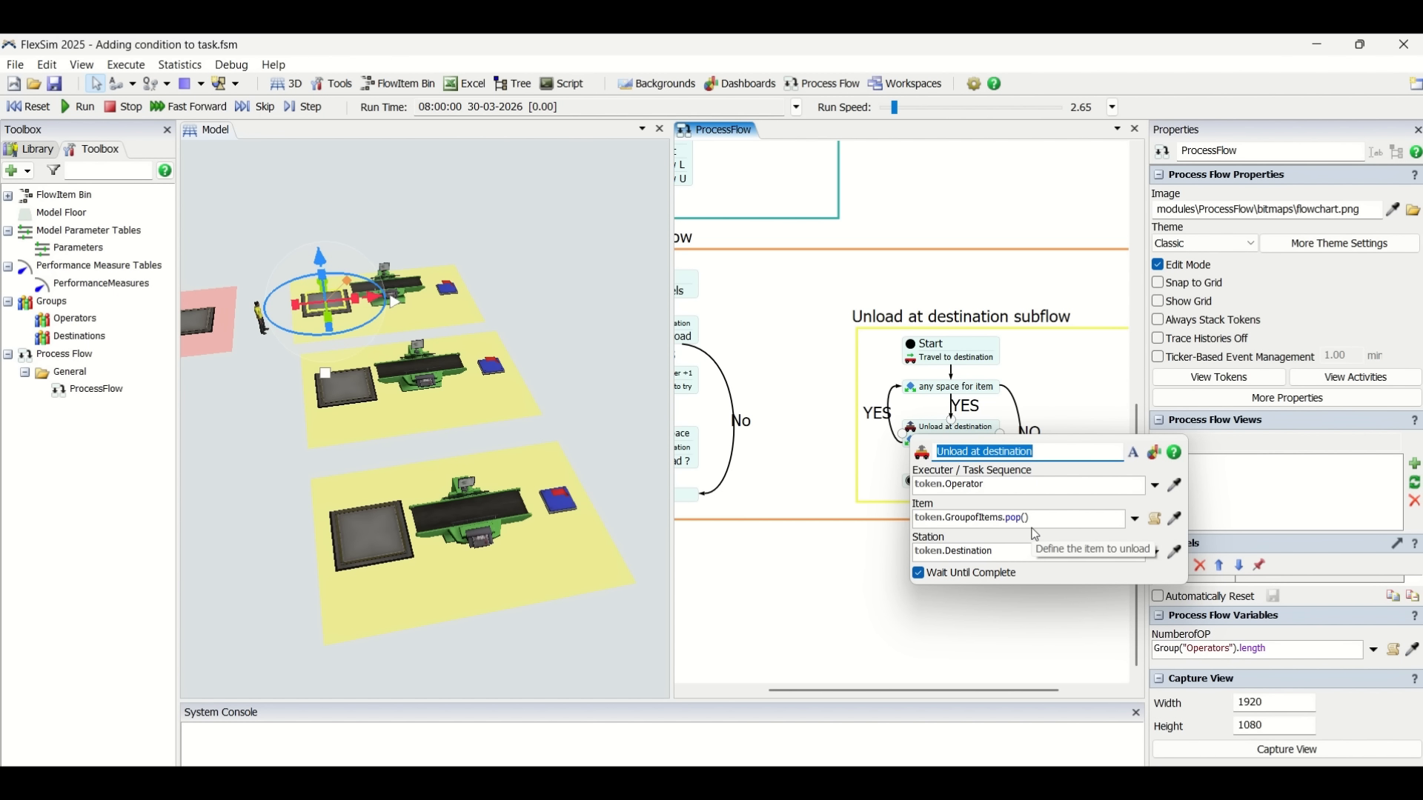
double_click(975, 518)
double_click(975, 554)
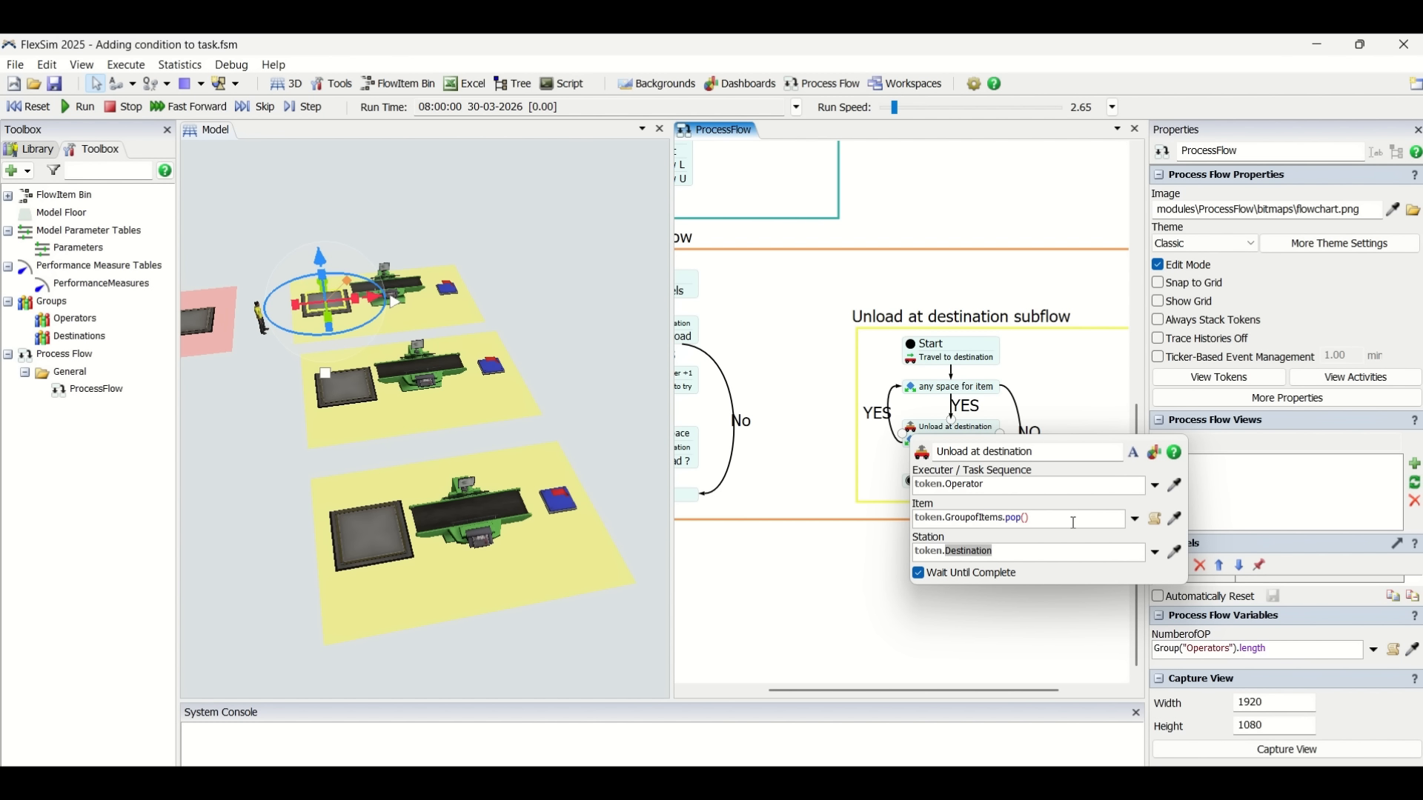
drag(1009, 517, 1043, 524)
click(1065, 519)
click(1067, 384)
Inspect the condition of the 'More item to unload' decide activity.
click(952, 441)
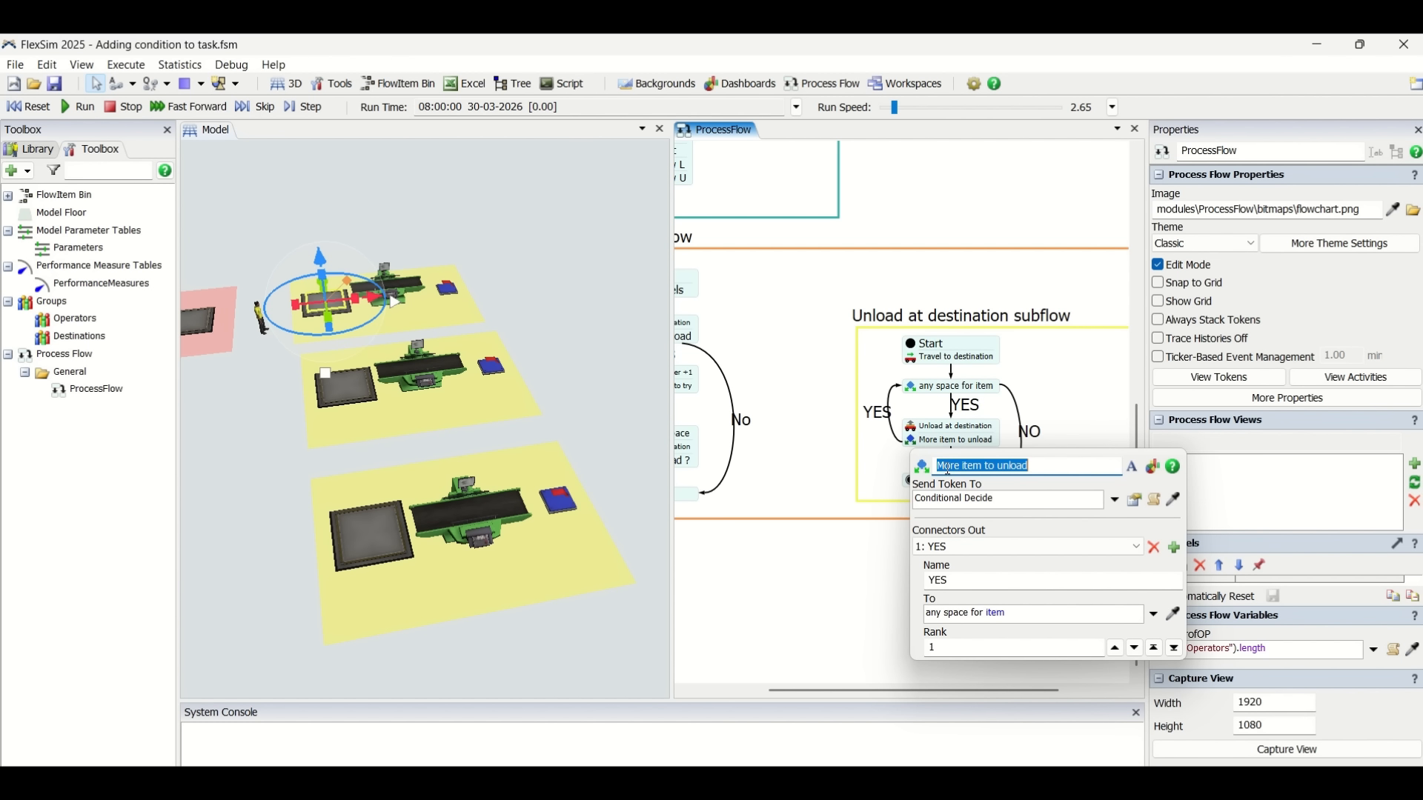
click(1134, 500)
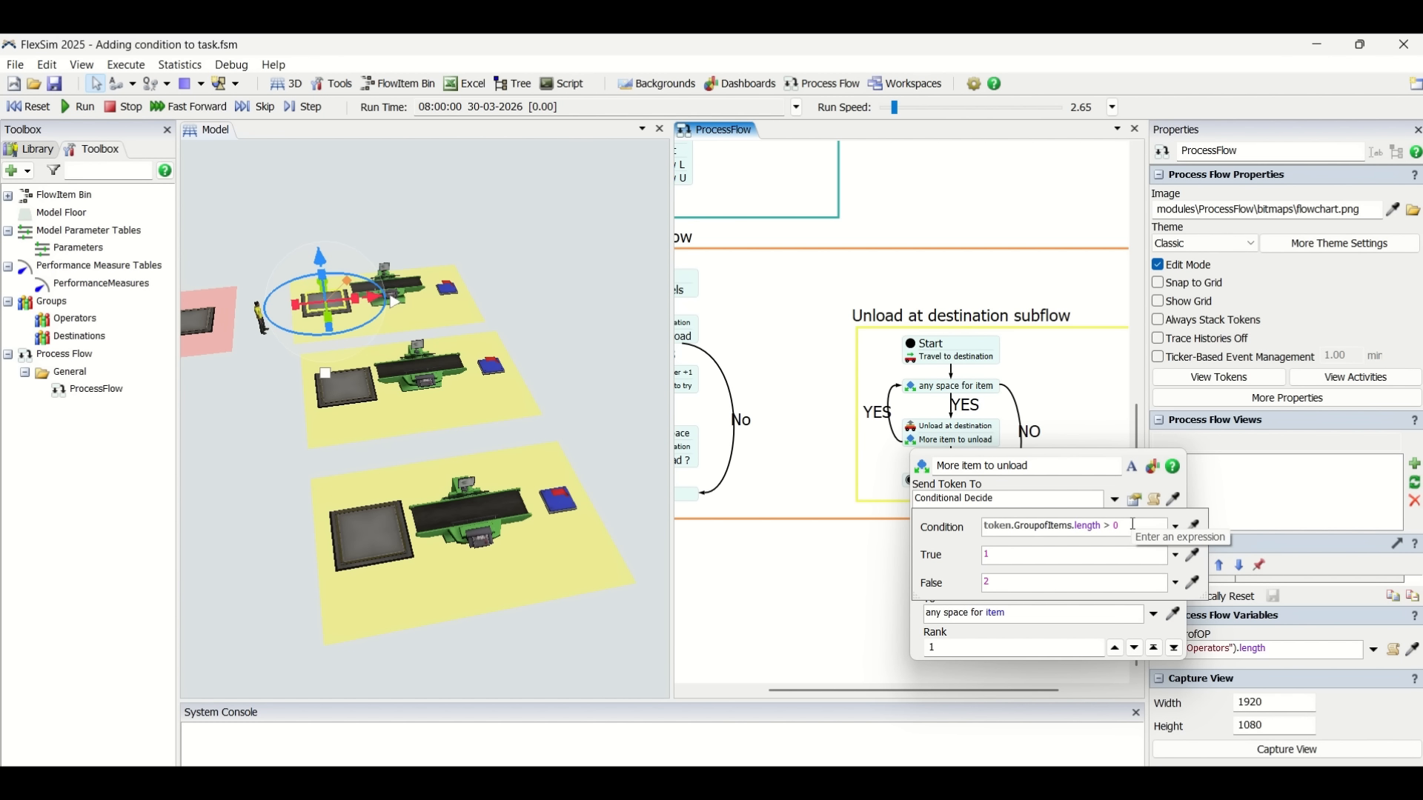
click(1112, 391)
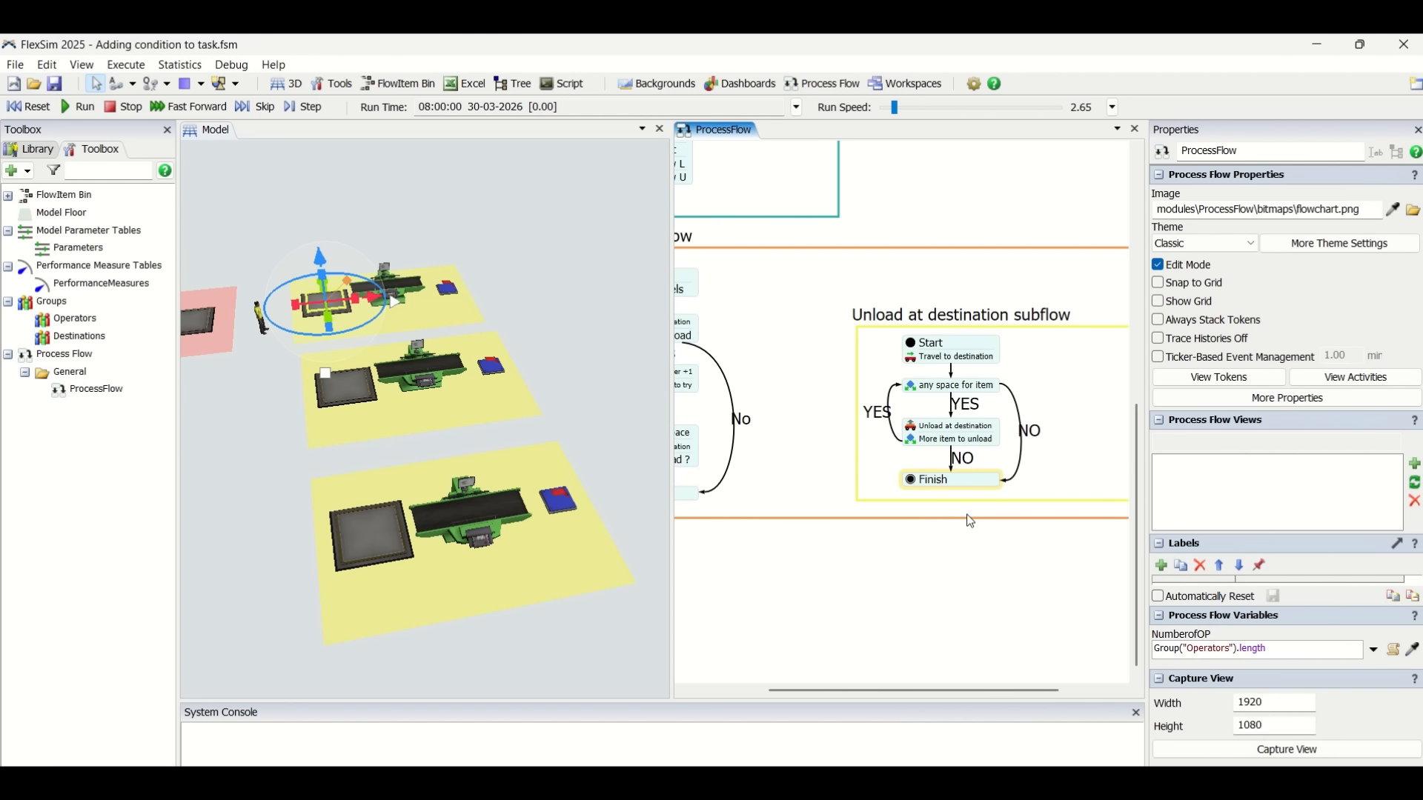
Run the model and close the process flow view so the 3D model fills the window.
scroll(967, 543, down, 5)
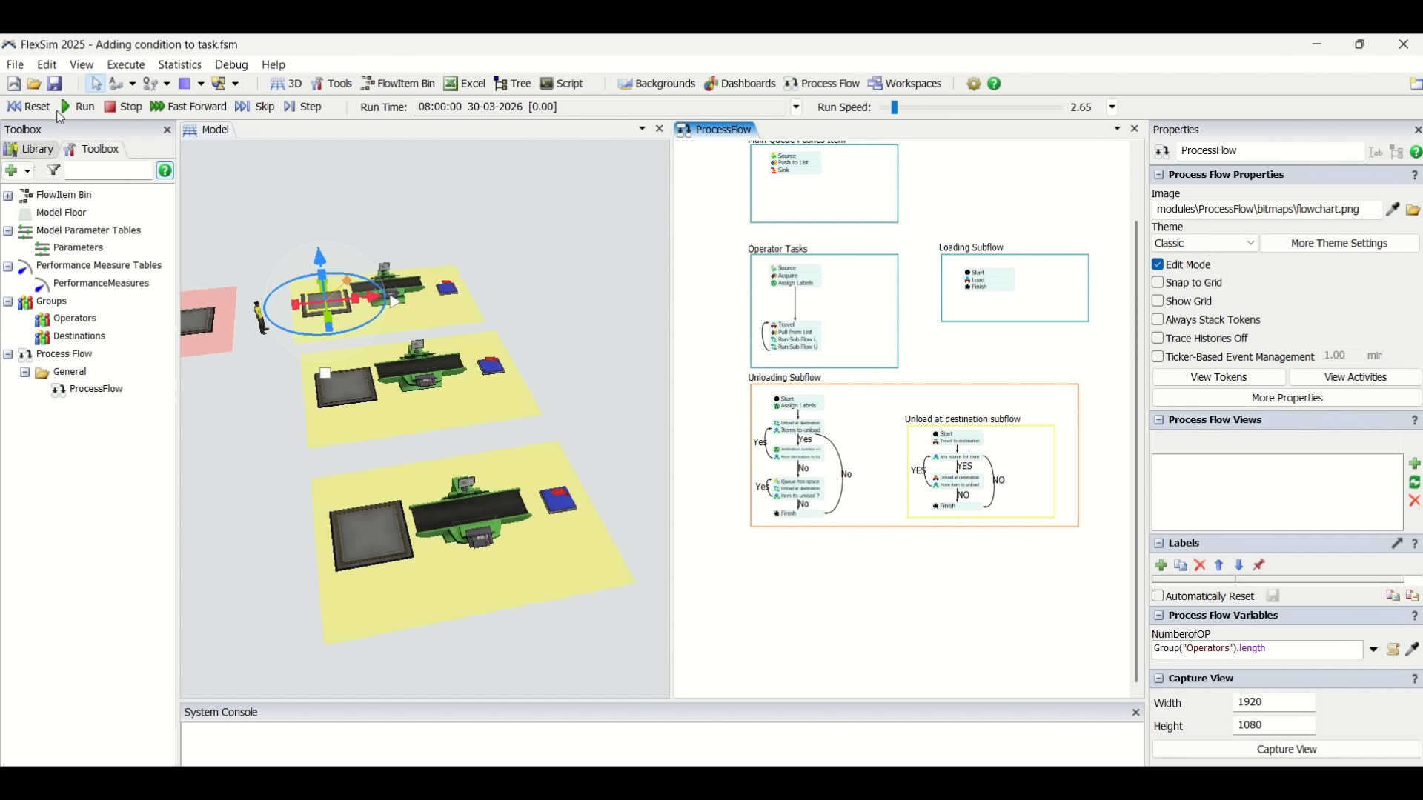
scroll(385, 348, up, 3)
scroll(348, 541, down, 2)
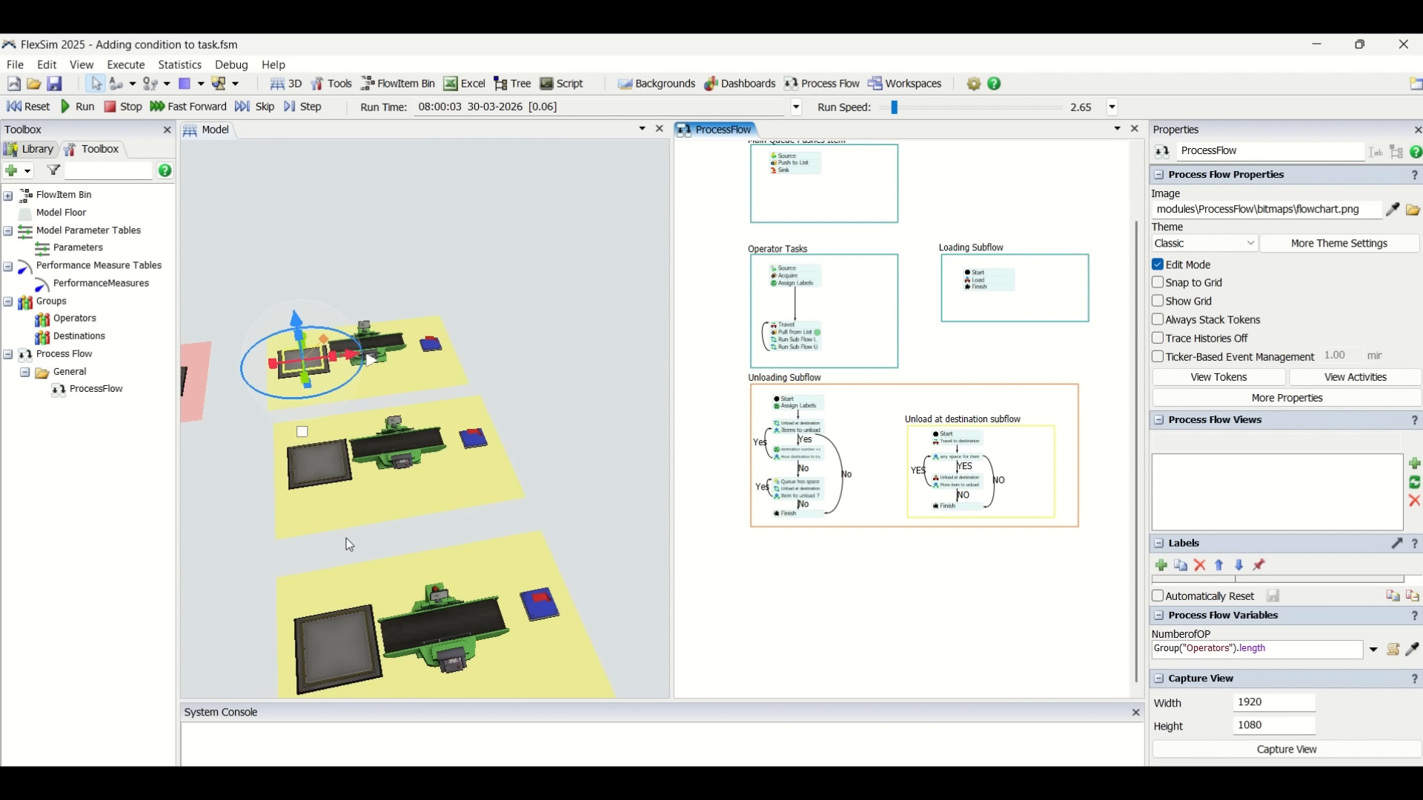
scroll(372, 492, down, 2)
click(371, 492)
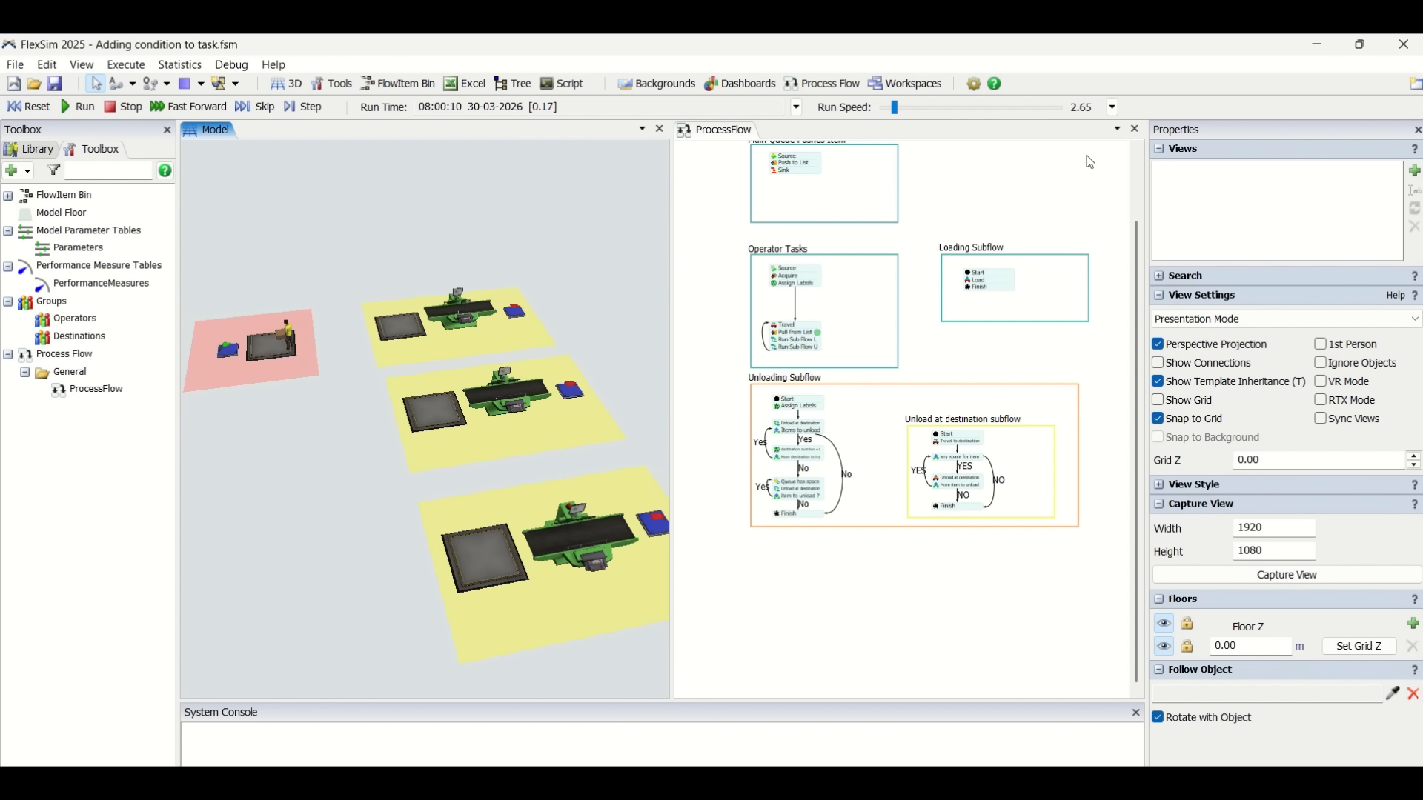
click(1136, 128)
Watch the running 3D model as the operator carries items to the destination queues.
scroll(689, 400, up, 4)
scroll(689, 400, down, 3)
drag(343, 591, 436, 387)
drag(458, 479, 447, 519)
scroll(464, 472, up, 4)
drag(552, 478, 497, 461)
scroll(501, 434, down, 1)
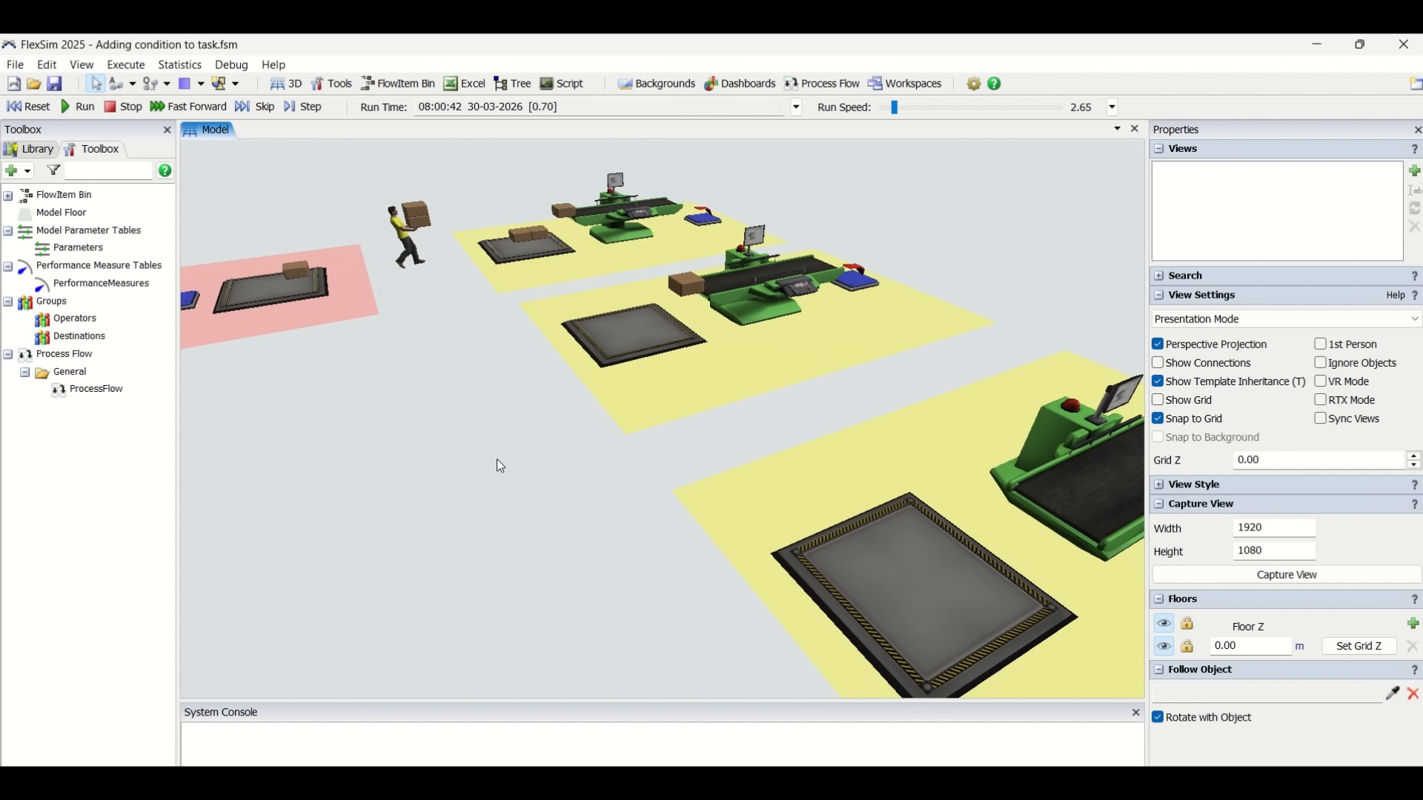
drag(593, 516, 495, 381)
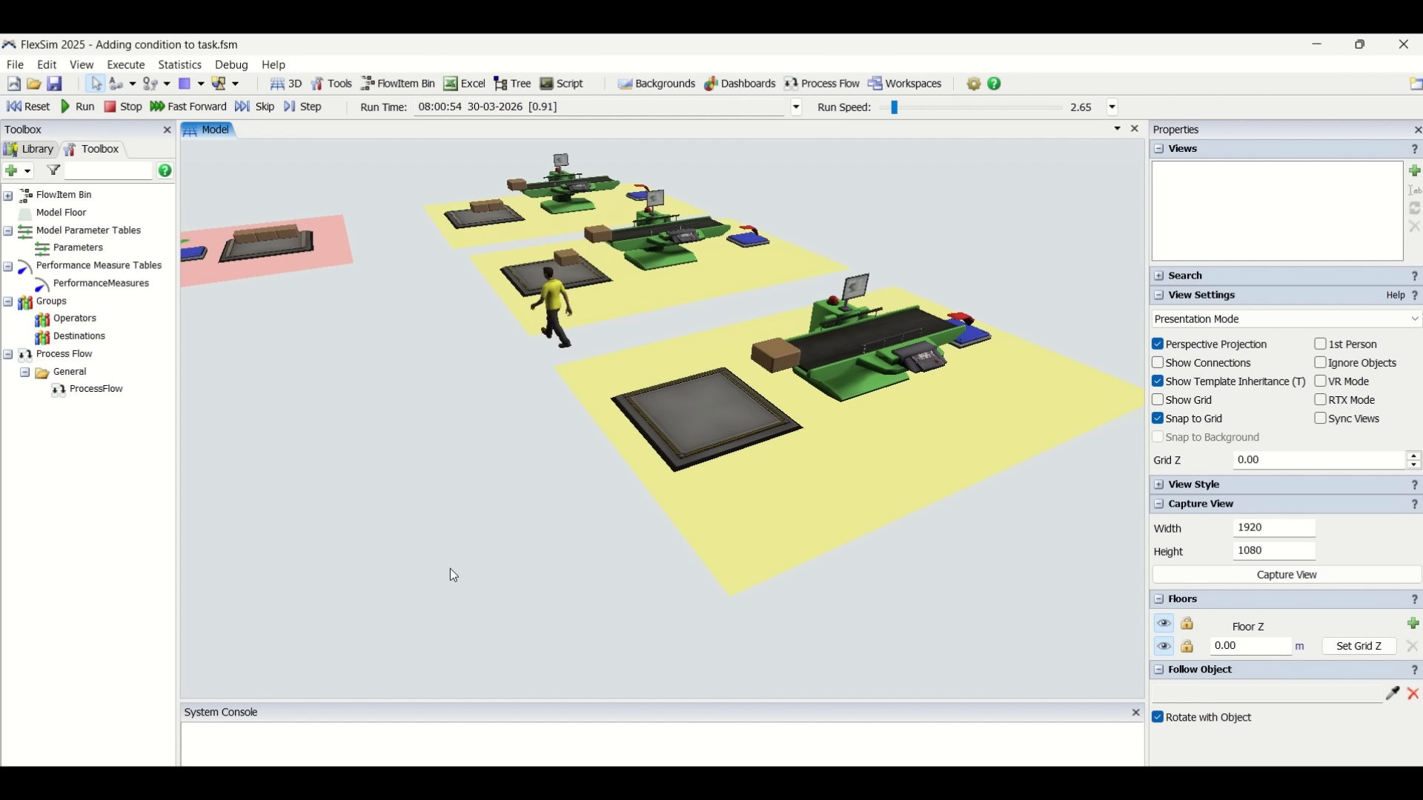
scroll(450, 568, down, 1)
drag(439, 523, 486, 540)
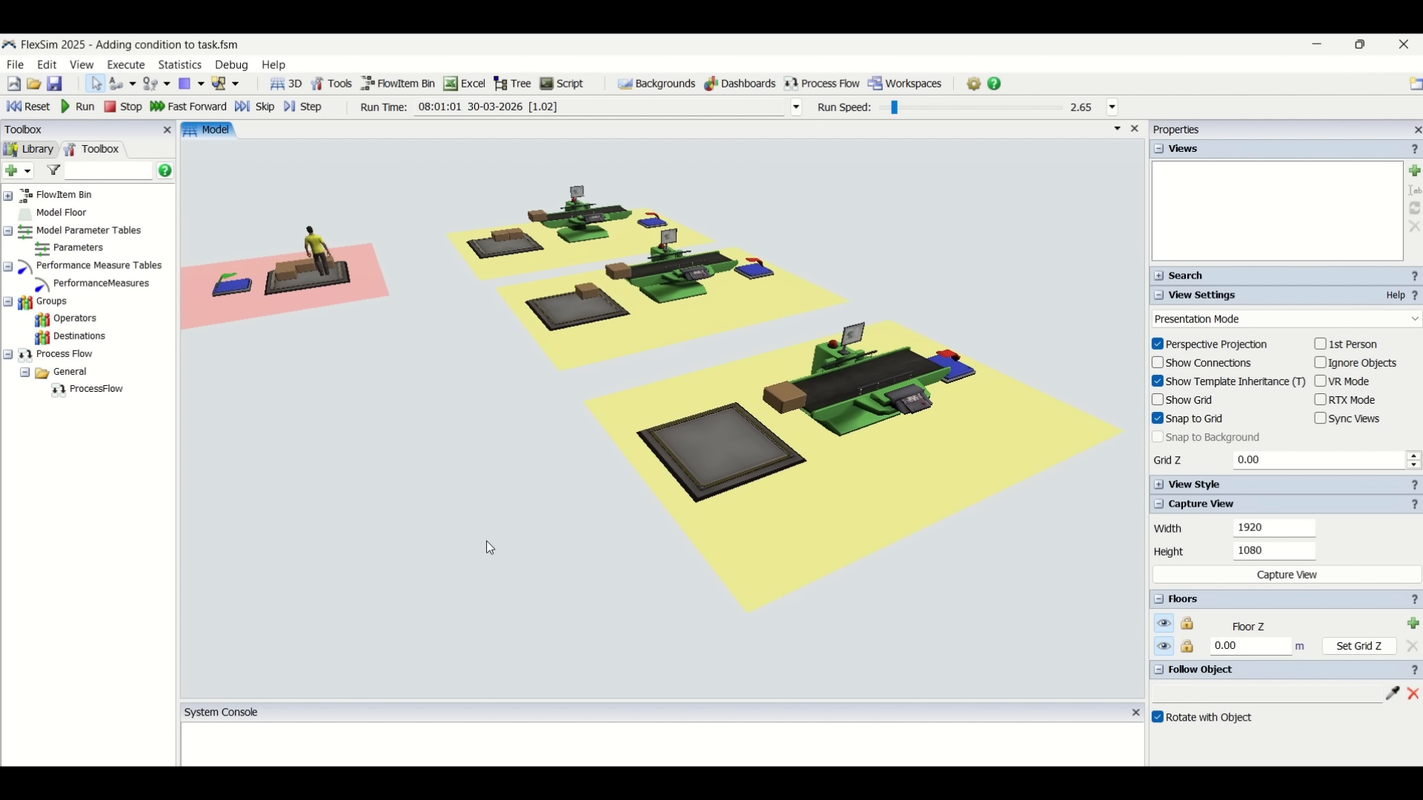